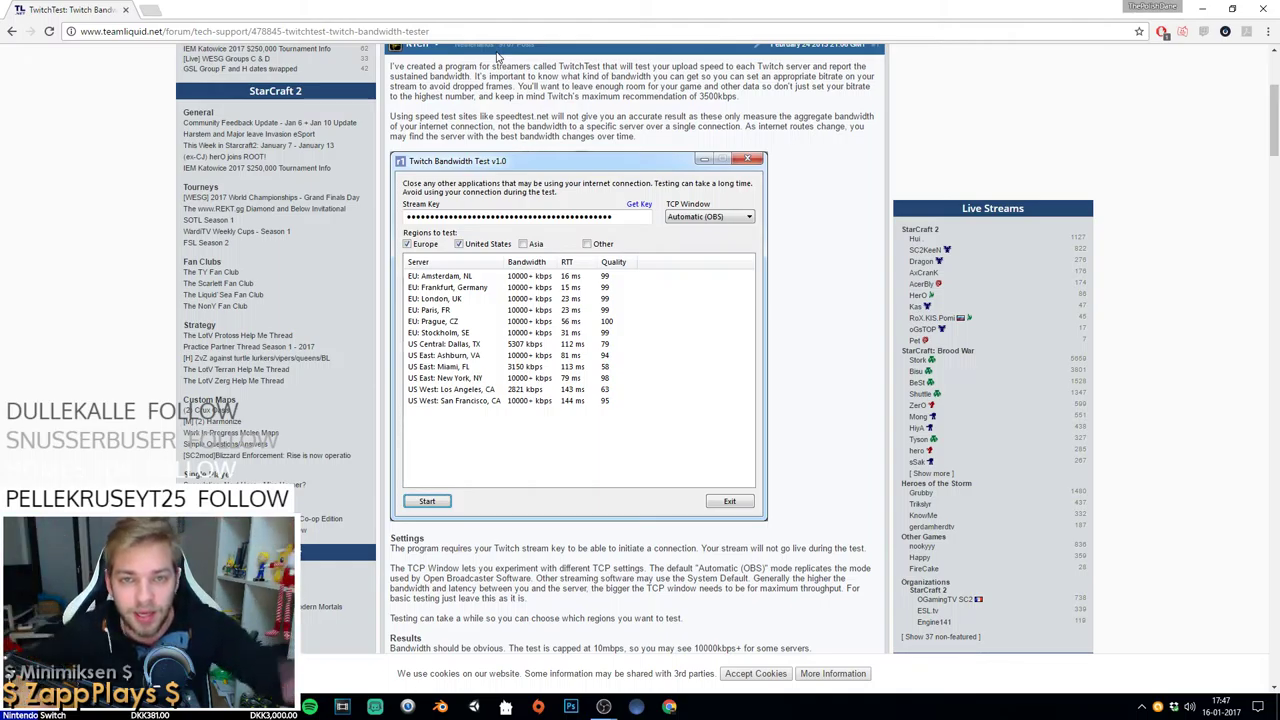
Switch to the Twitch page in the browser, open the dashboard's stream key page, request the key and dismiss the warning.
left_click(1205, 12)
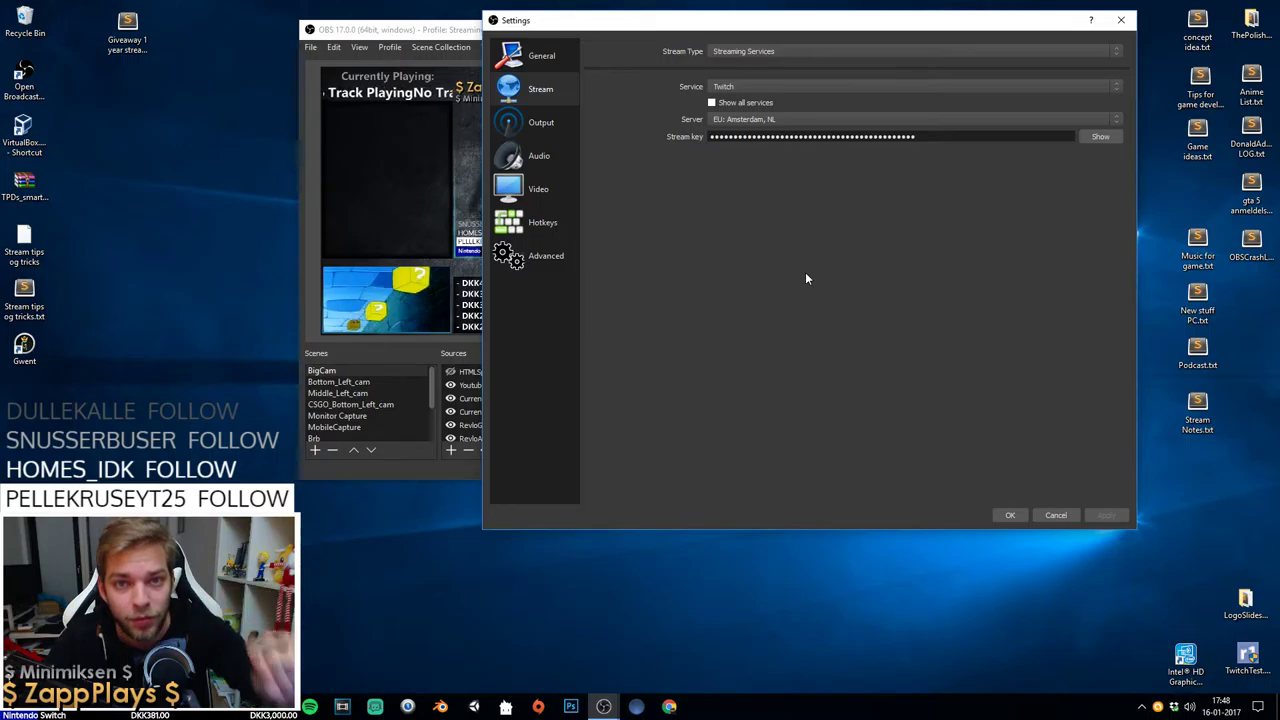
left_click(318, 640)
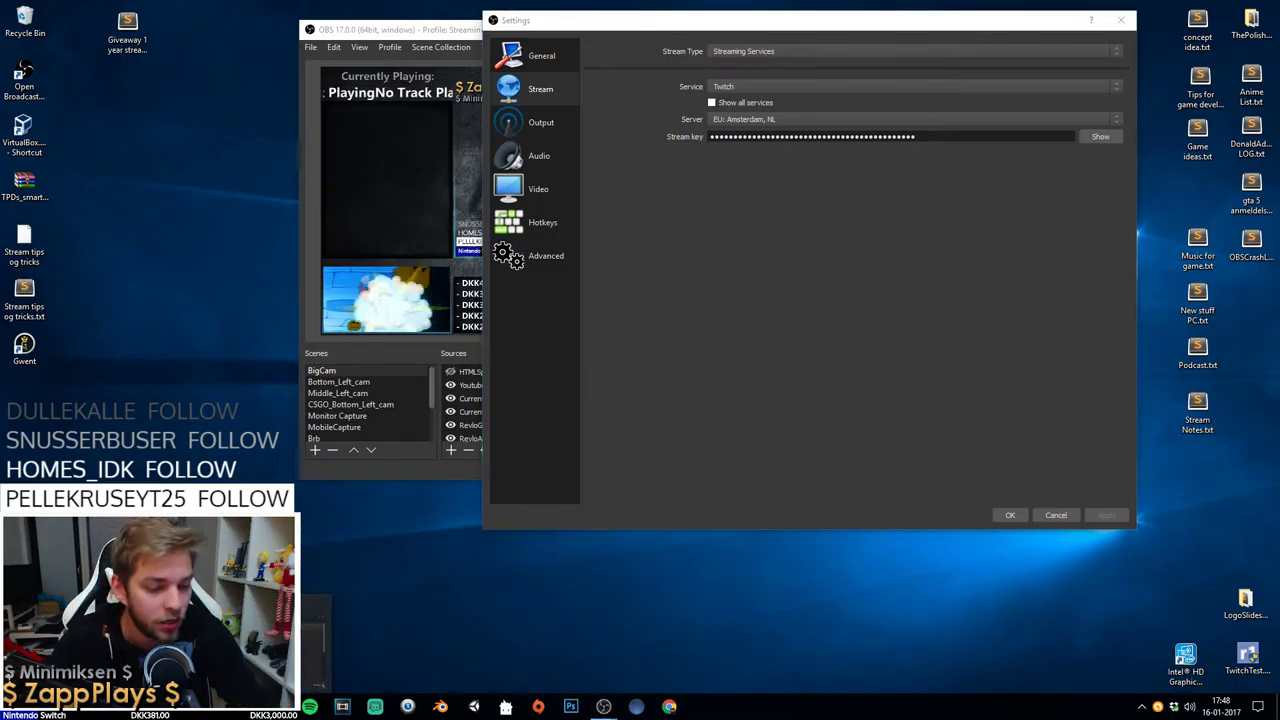
key("alt+Tab")
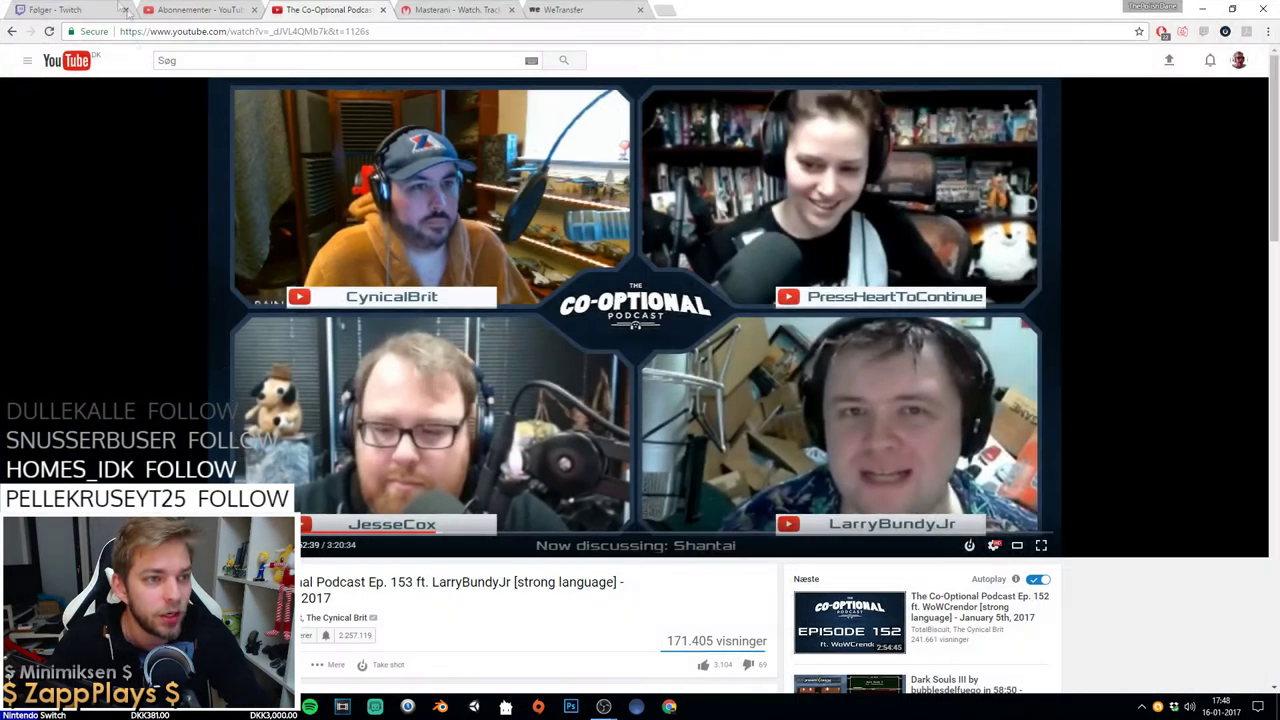
key("ctrl+1")
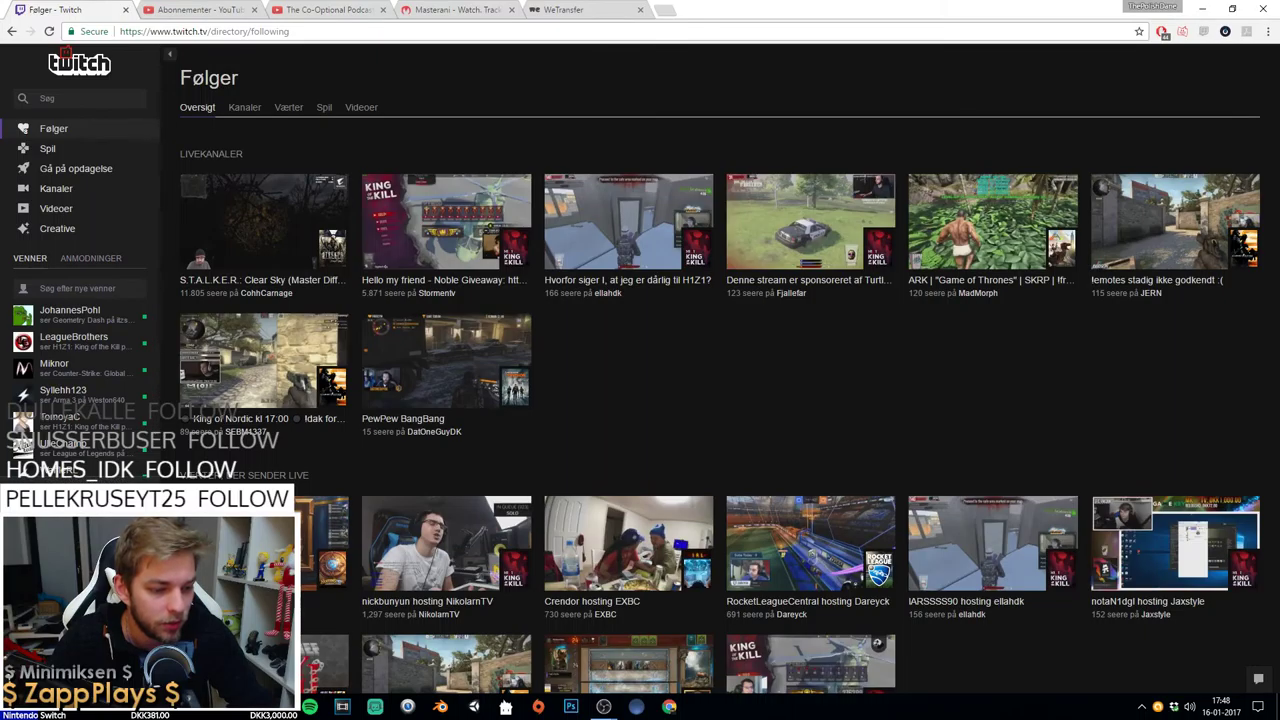
left_click(368, 318)
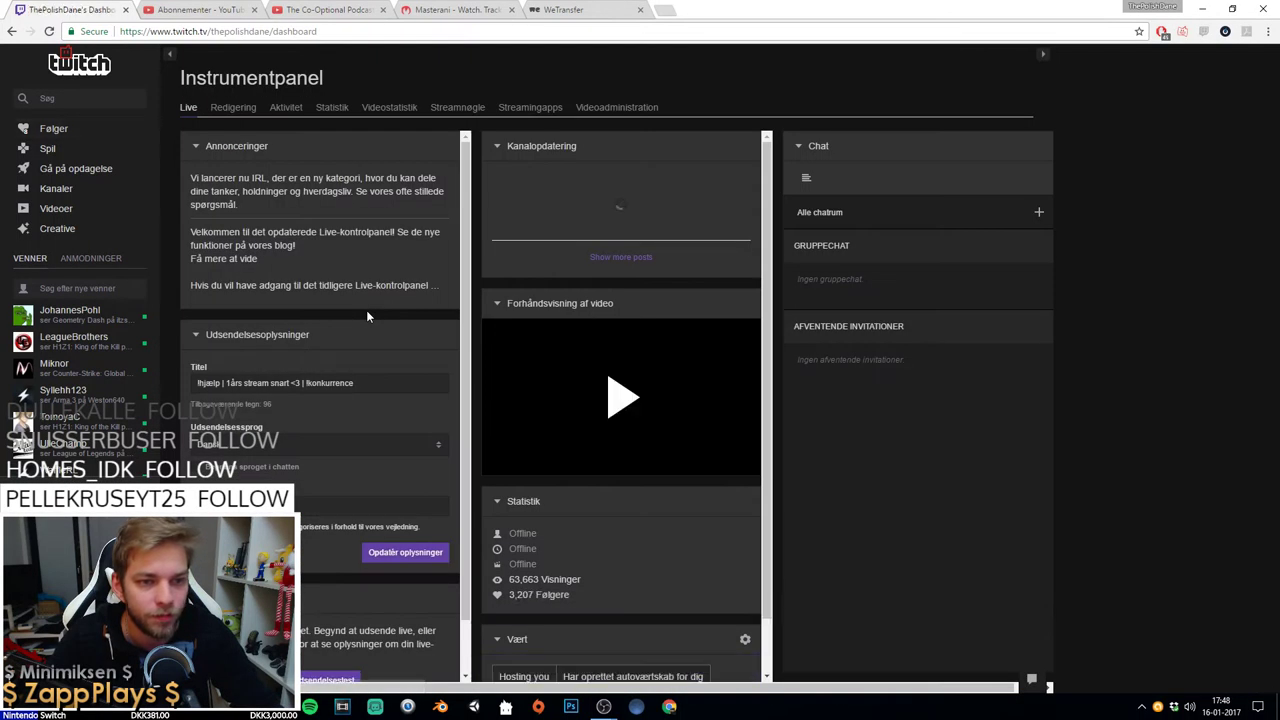
left_click(456, 108)
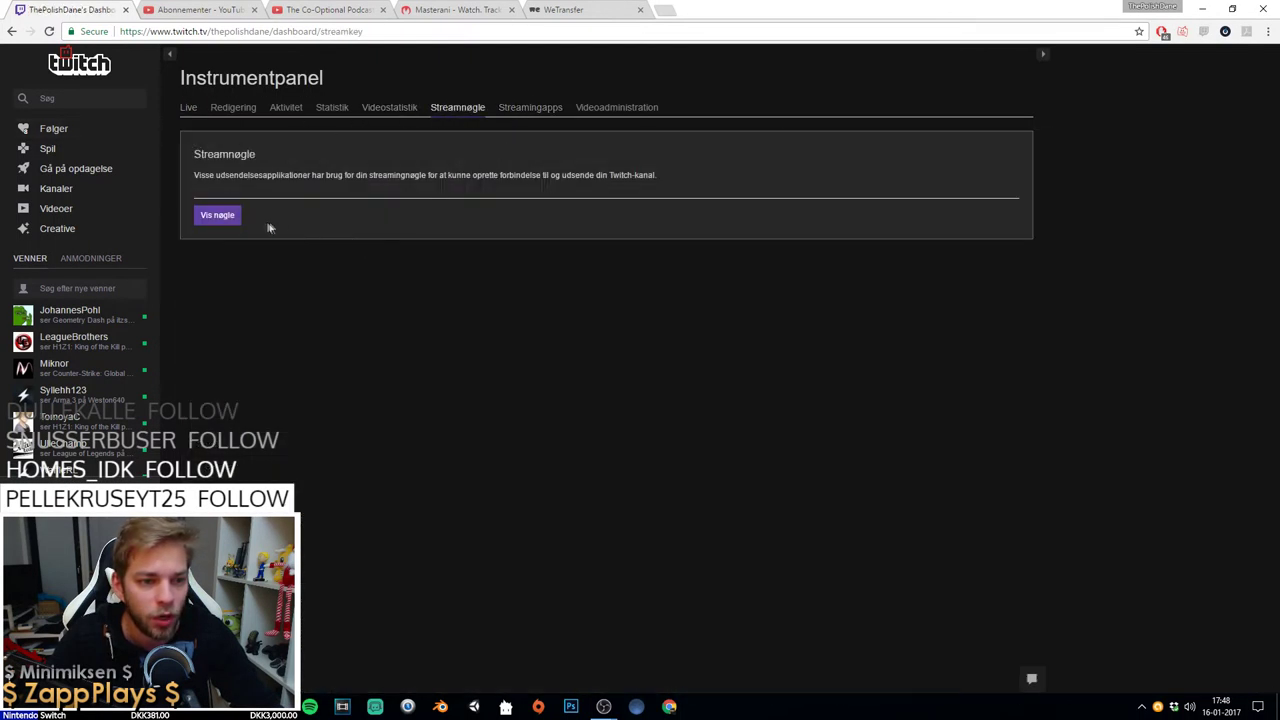
left_click(214, 215)
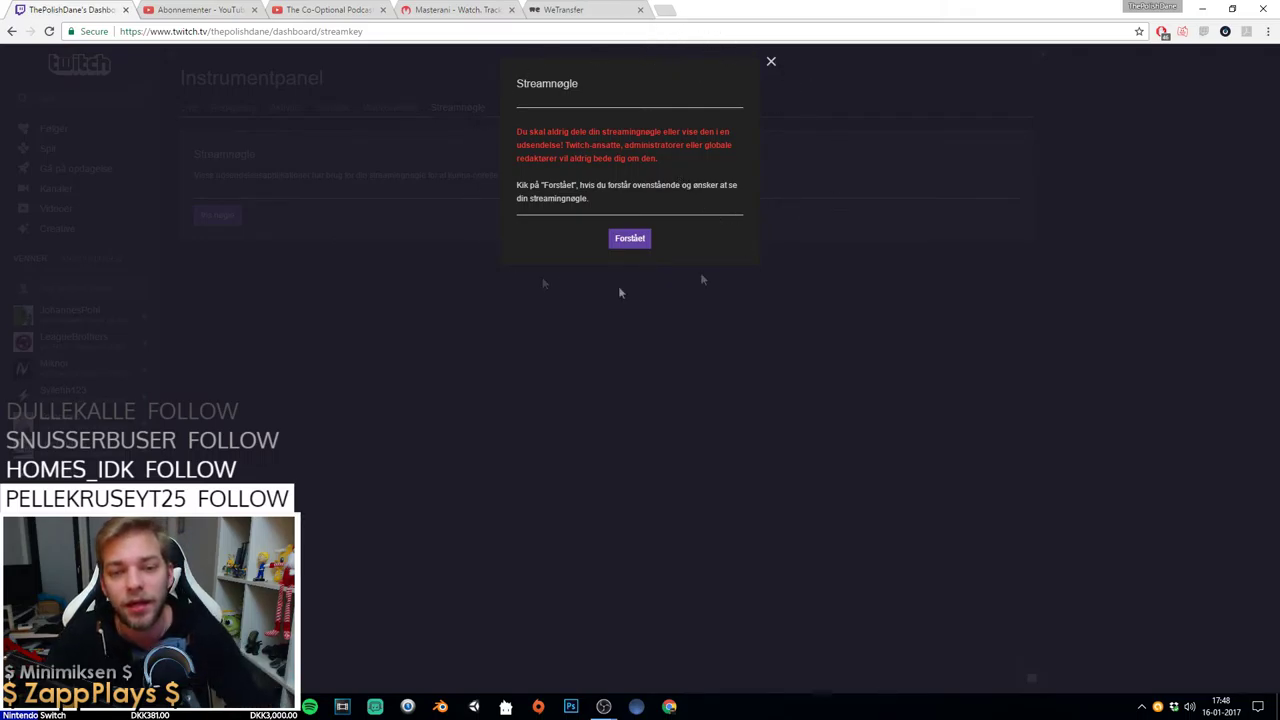
left_click(771, 61)
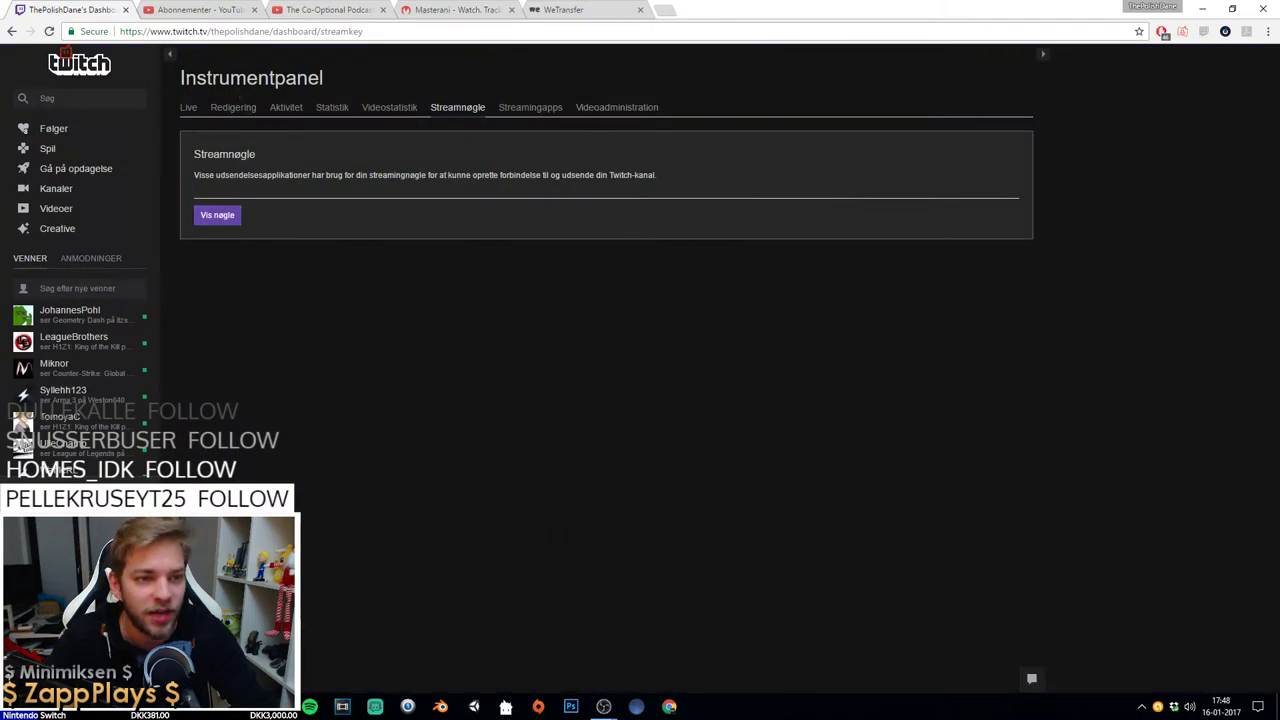
Reopen the stream key page from the dashboard's live view, request the key again and return to the OBS stream settings.
left_click(189, 108)
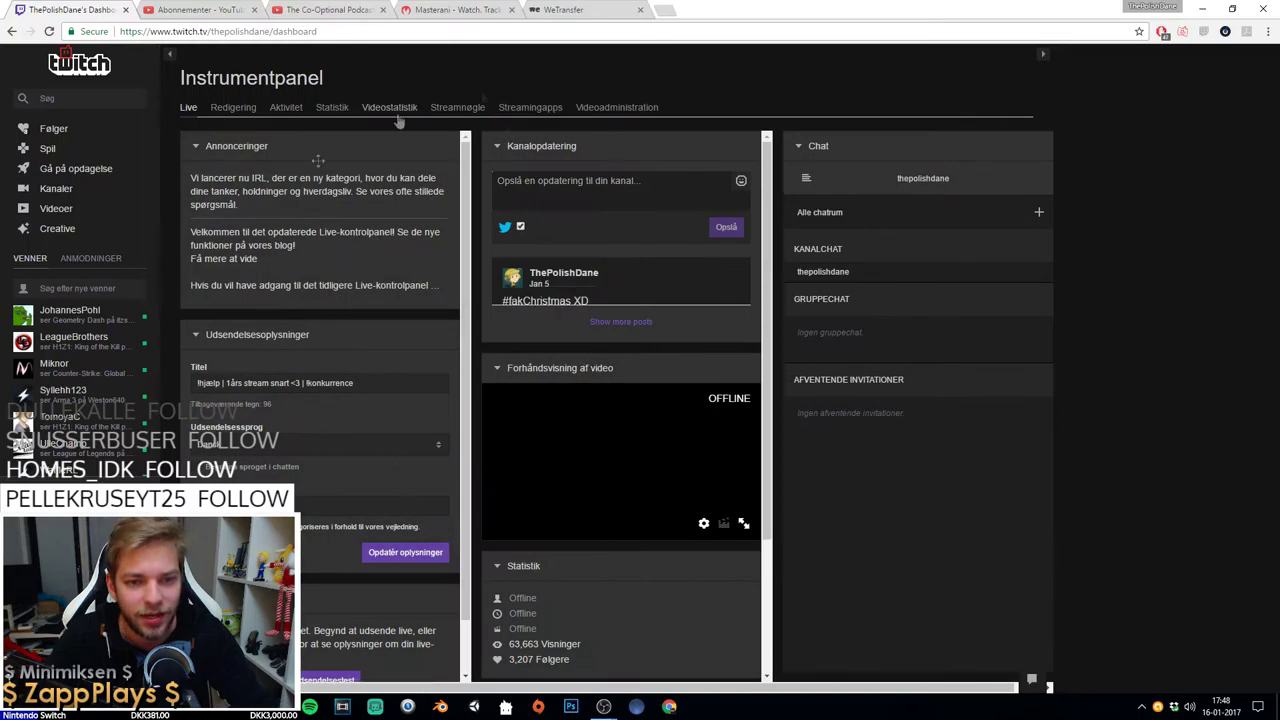
left_click(457, 107)
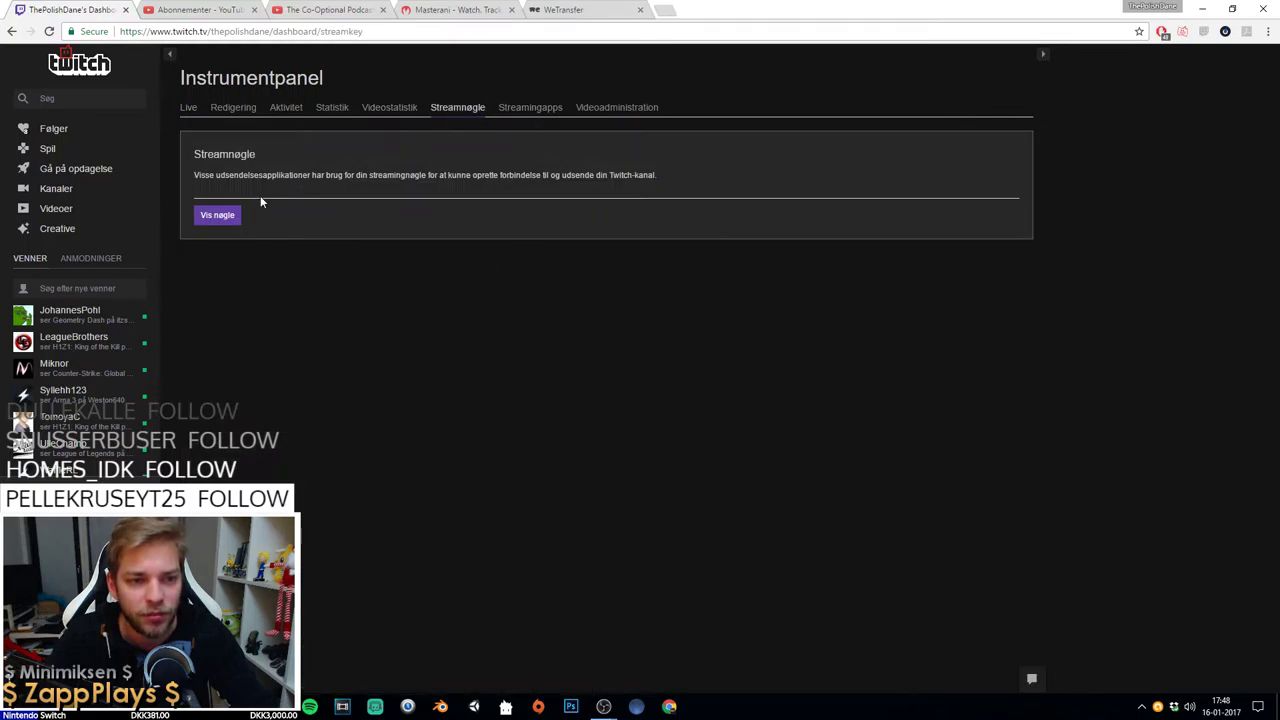
left_click(224, 220)
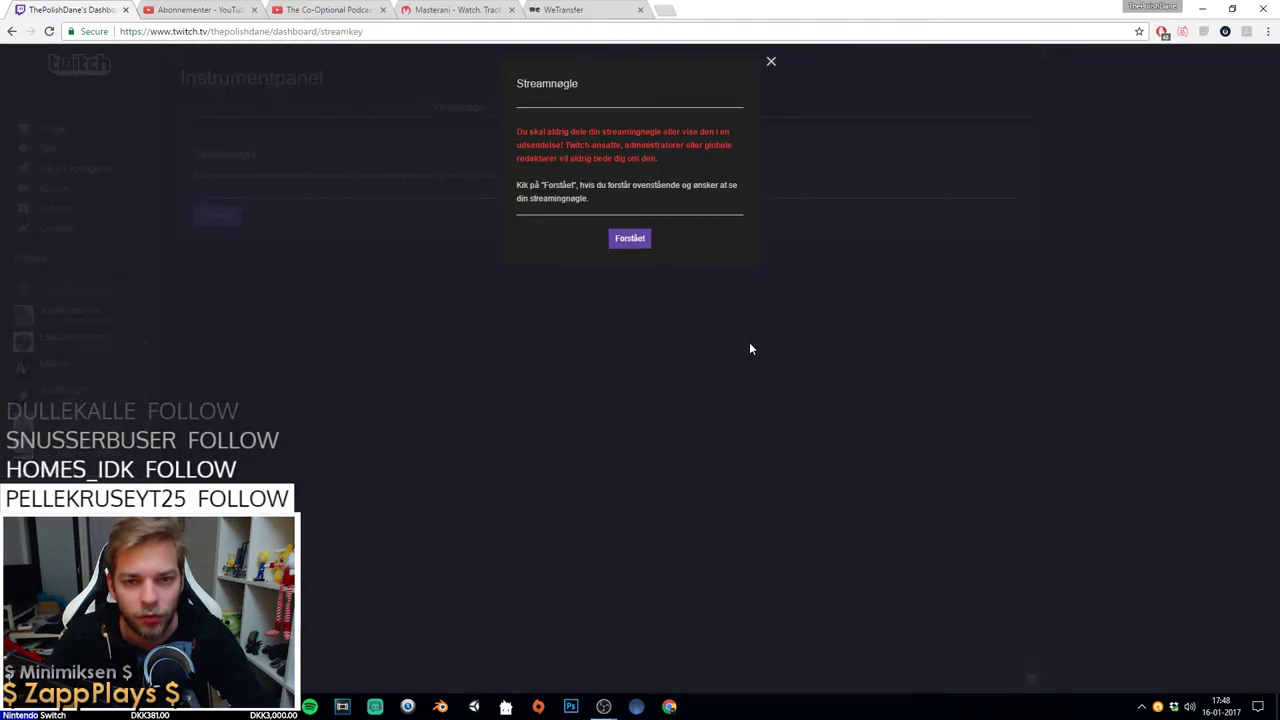
left_click(1202, 8)
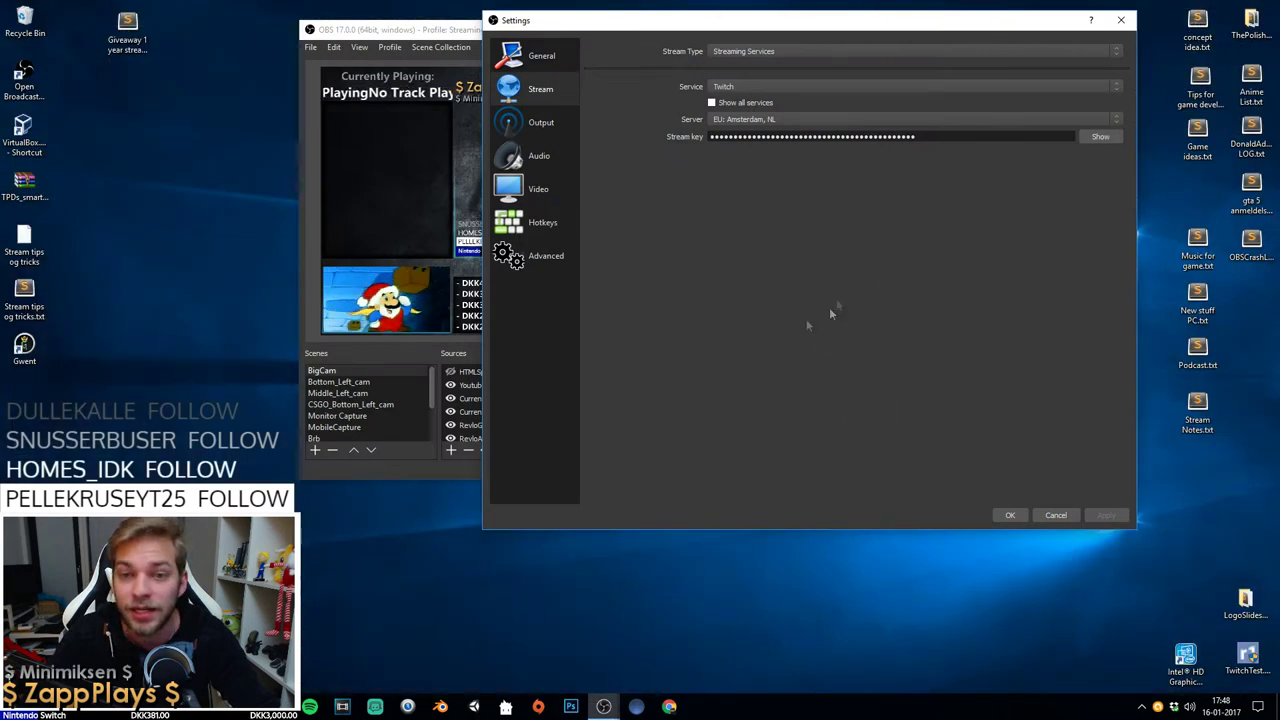
Compare the Simple and Advanced output modes in the output settings, ending with Advanced selected.
left_click(538, 124)
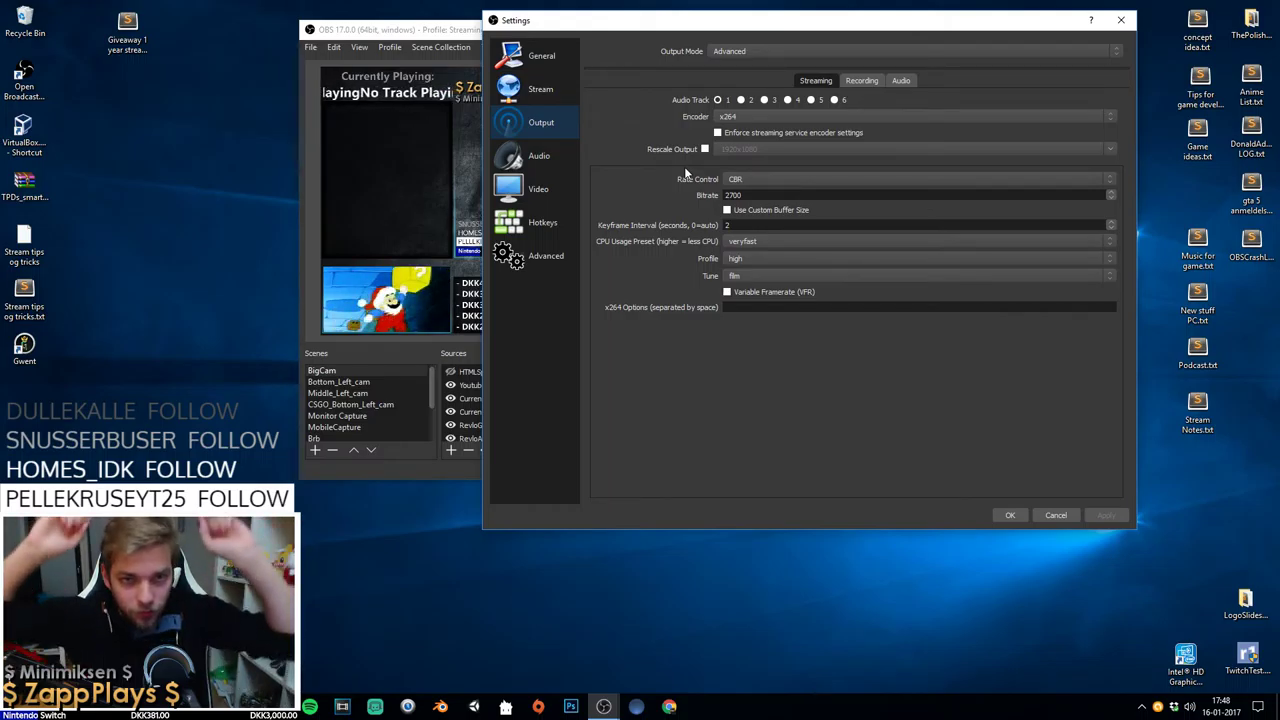
left_click(780, 54)
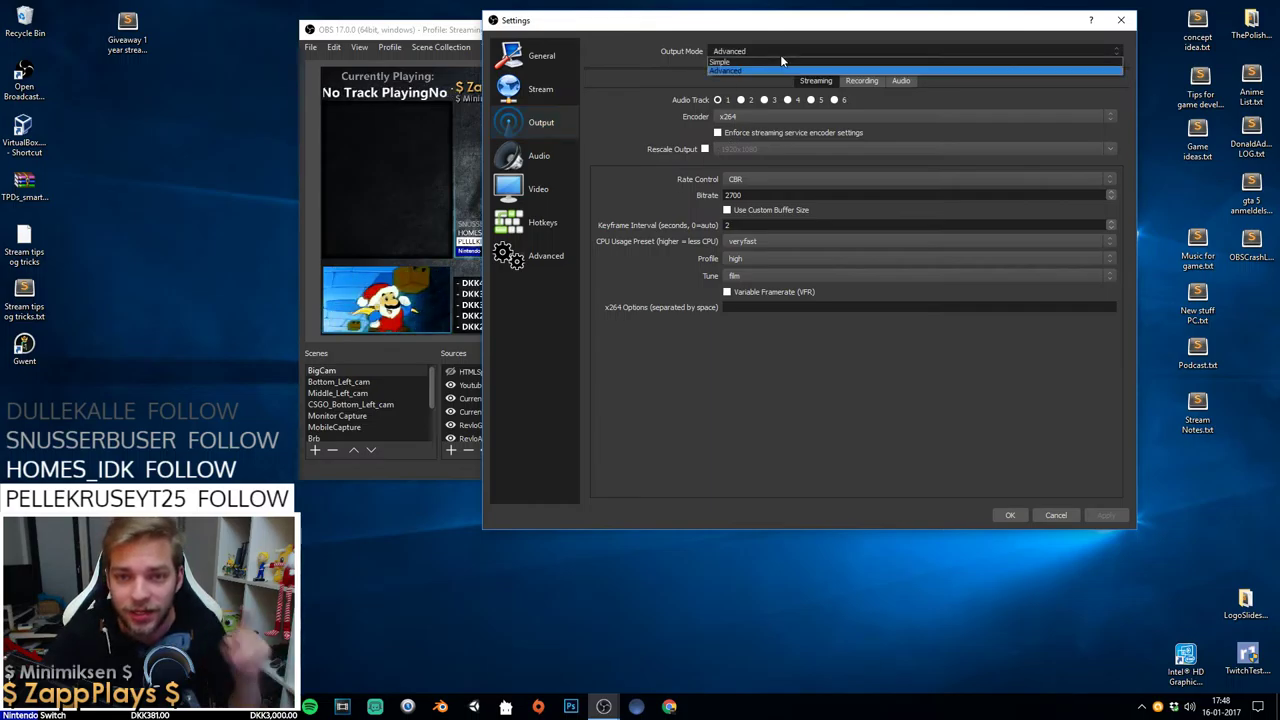
left_click(768, 62)
left_click(754, 46)
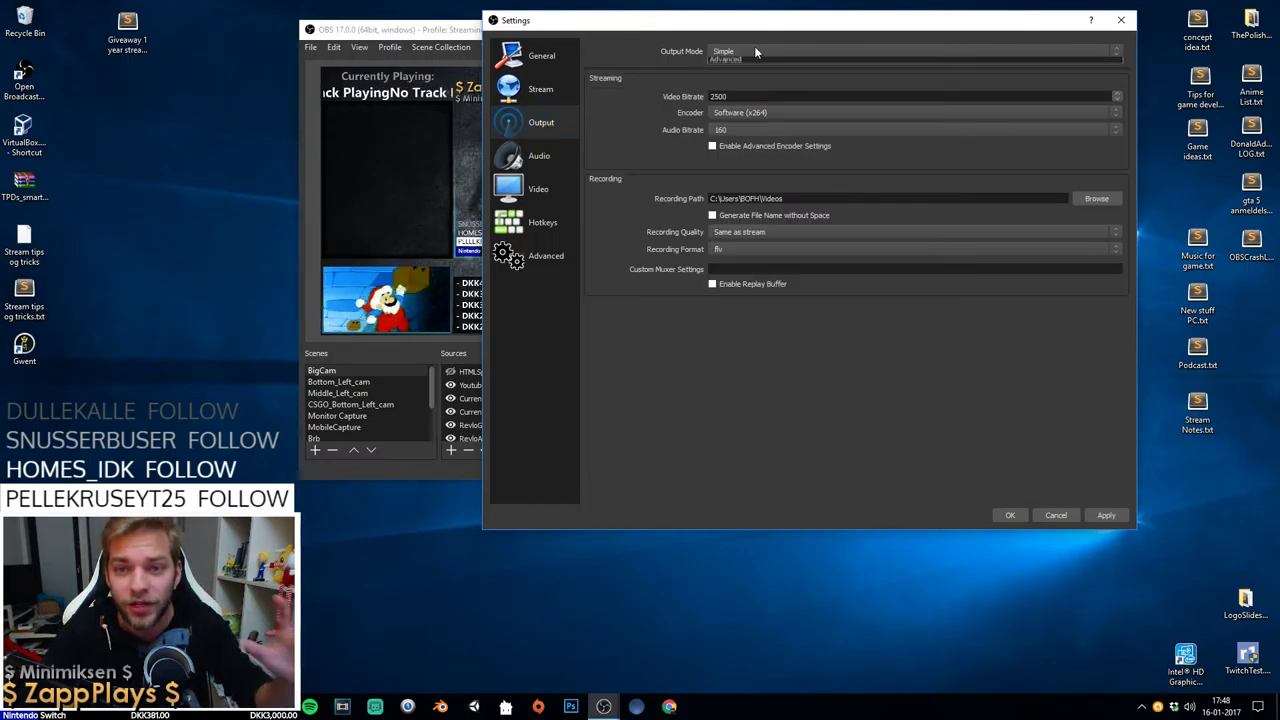
left_click(743, 68)
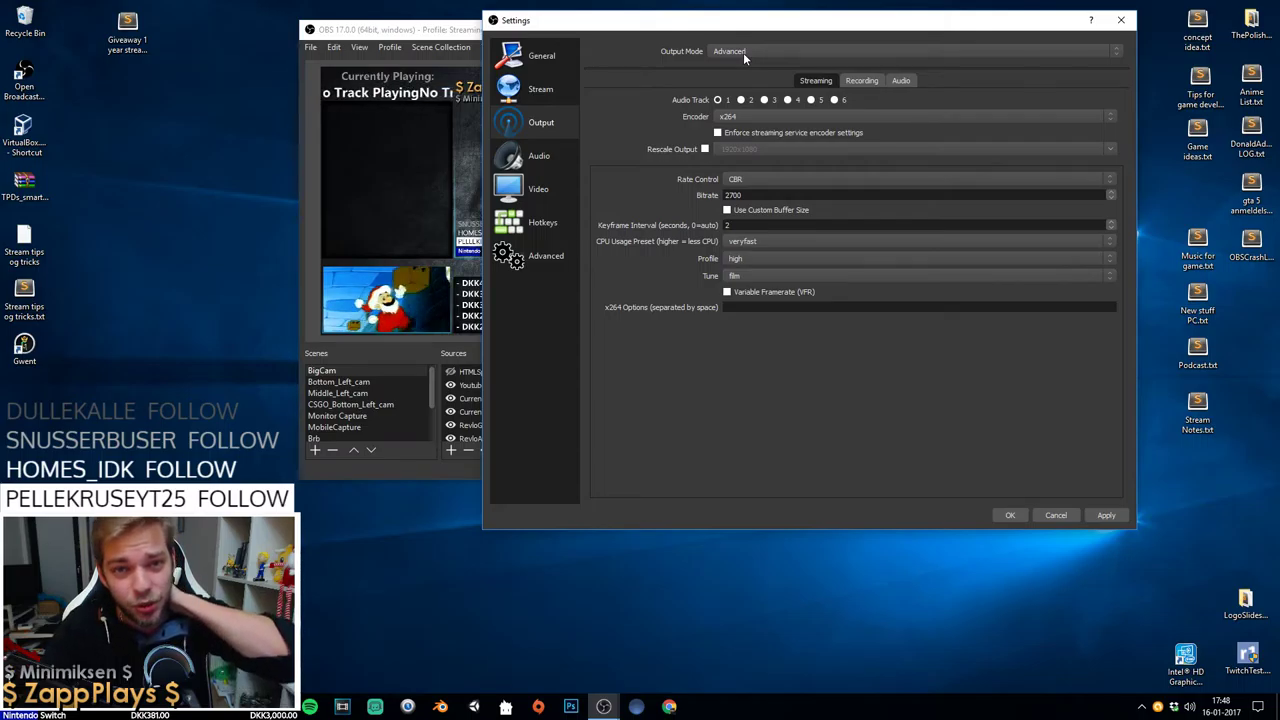
left_click(743, 52)
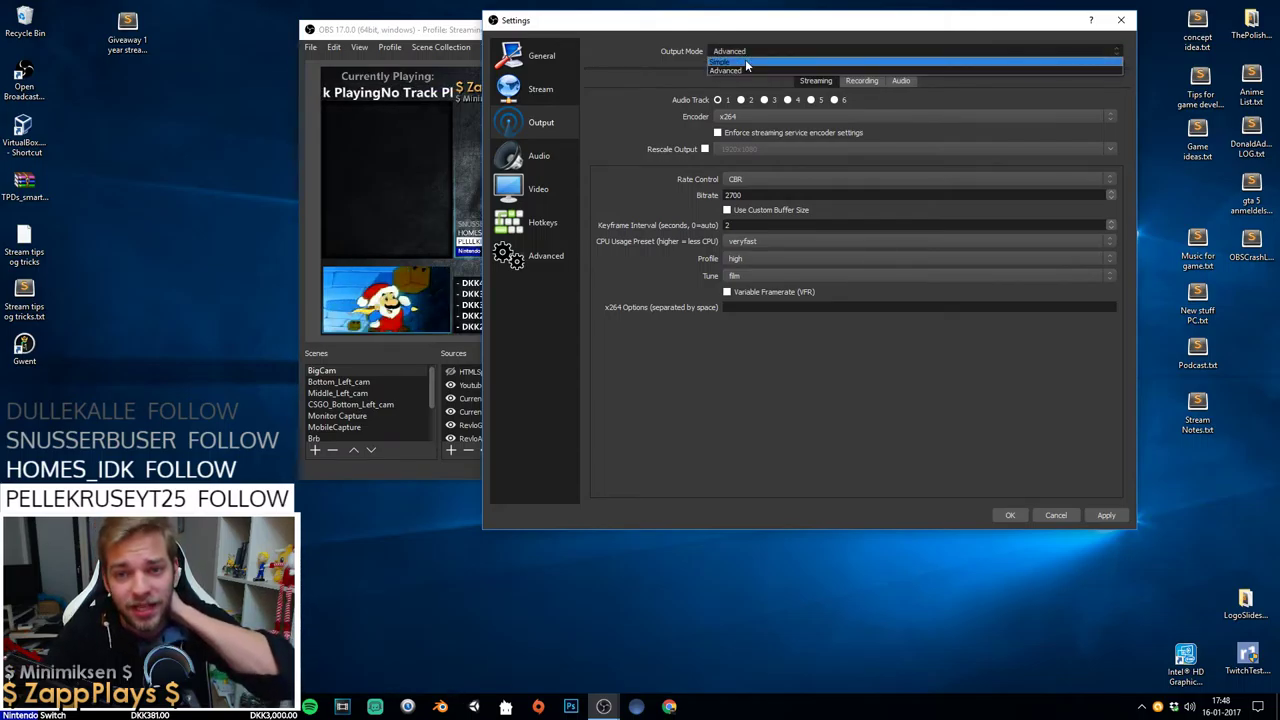
left_click(745, 60)
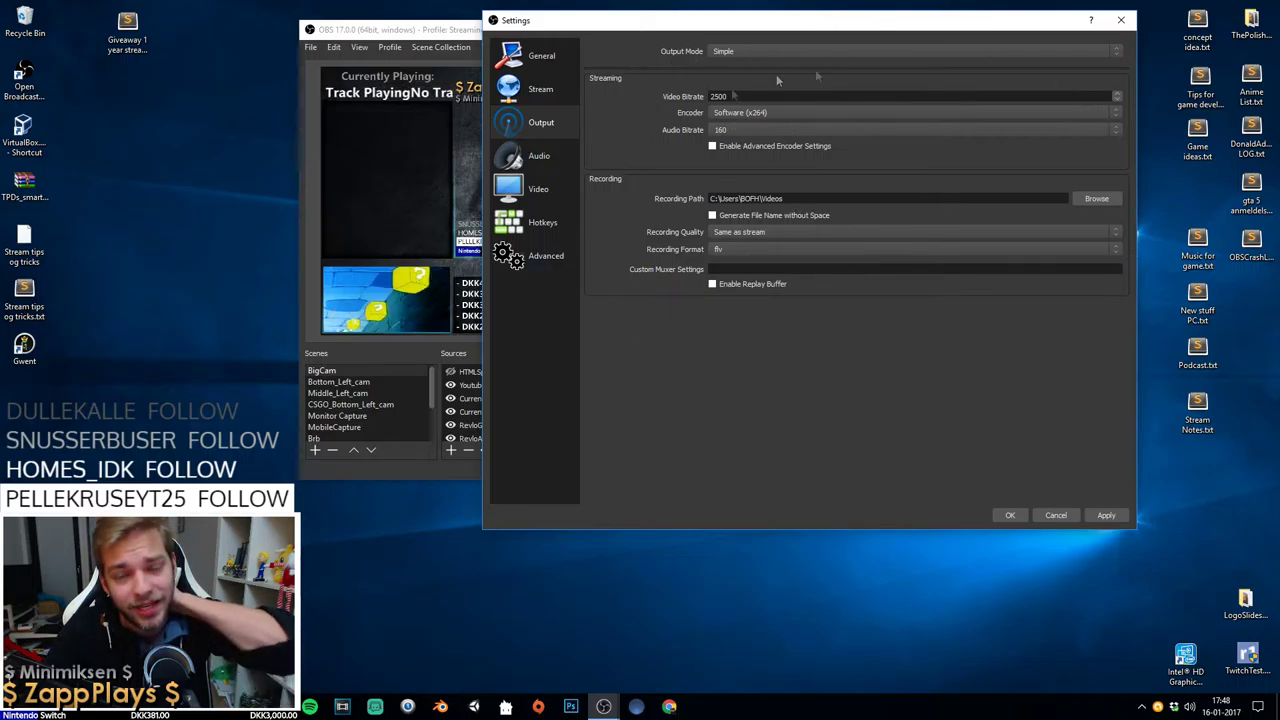
left_click(724, 49)
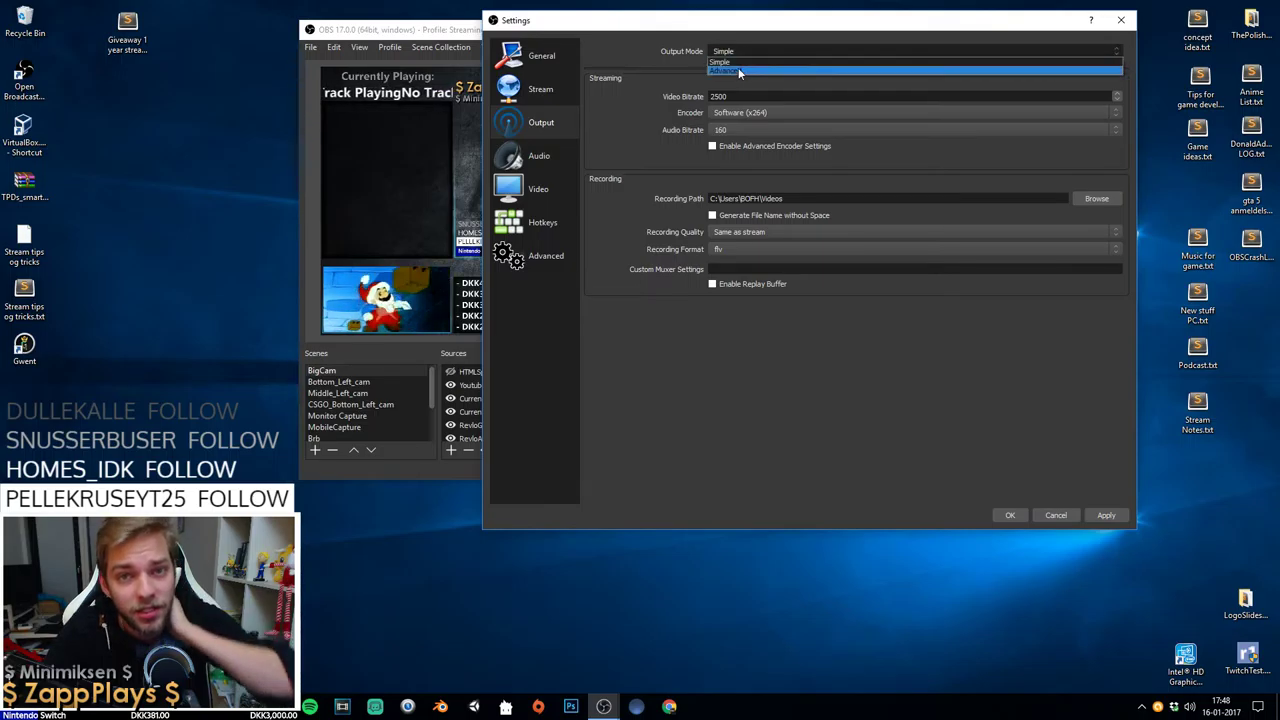
left_click(738, 67)
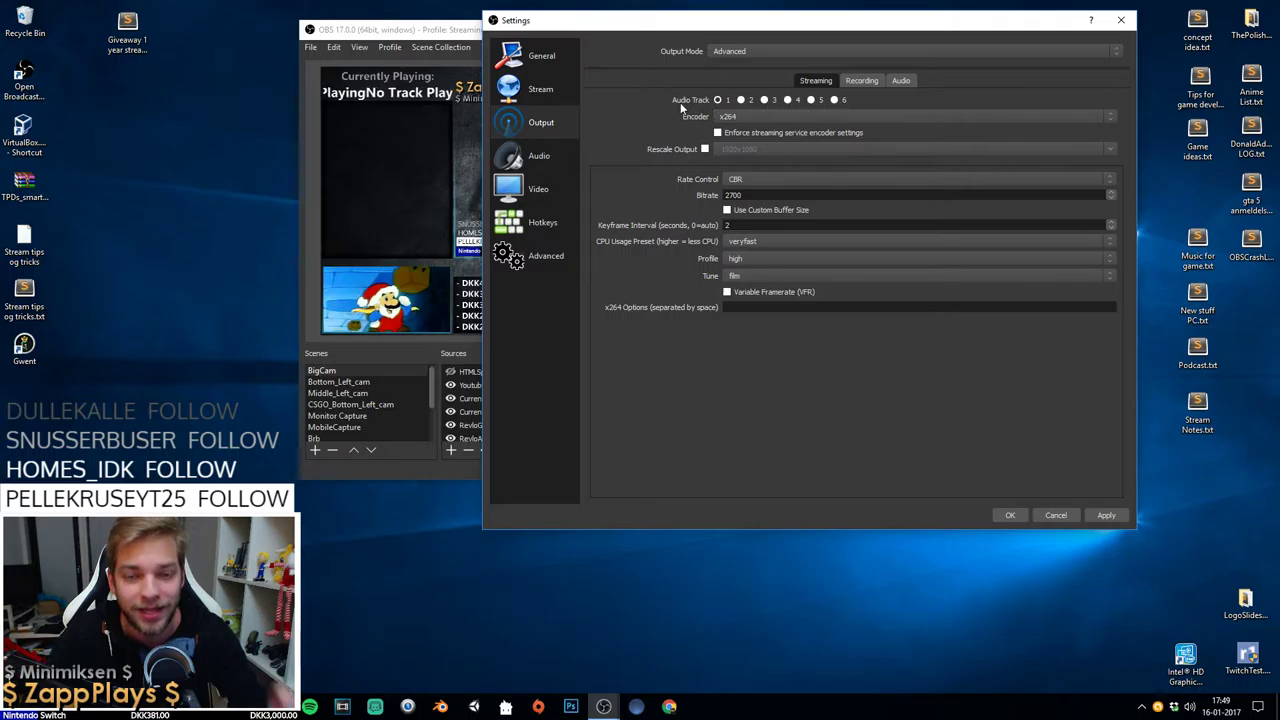
Check the per-track audio bitrates of the output and choose x264 as the streaming encoder.
left_click(903, 81)
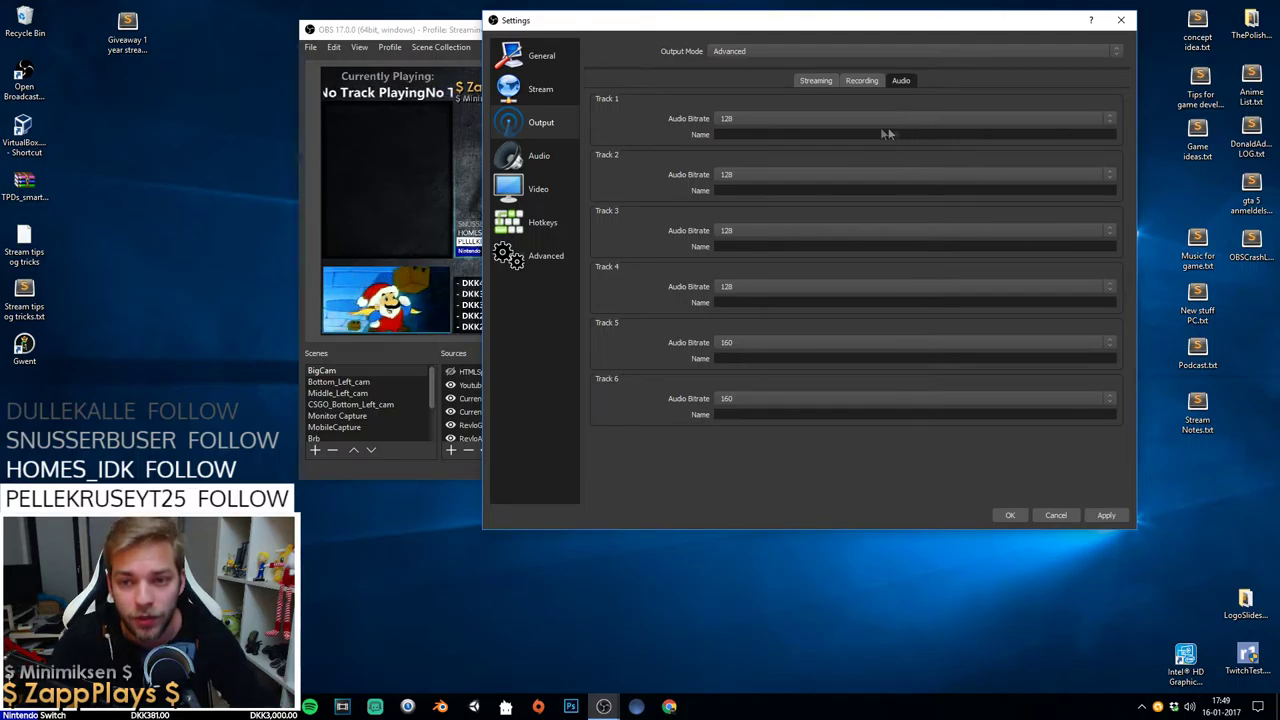
left_click(815, 80)
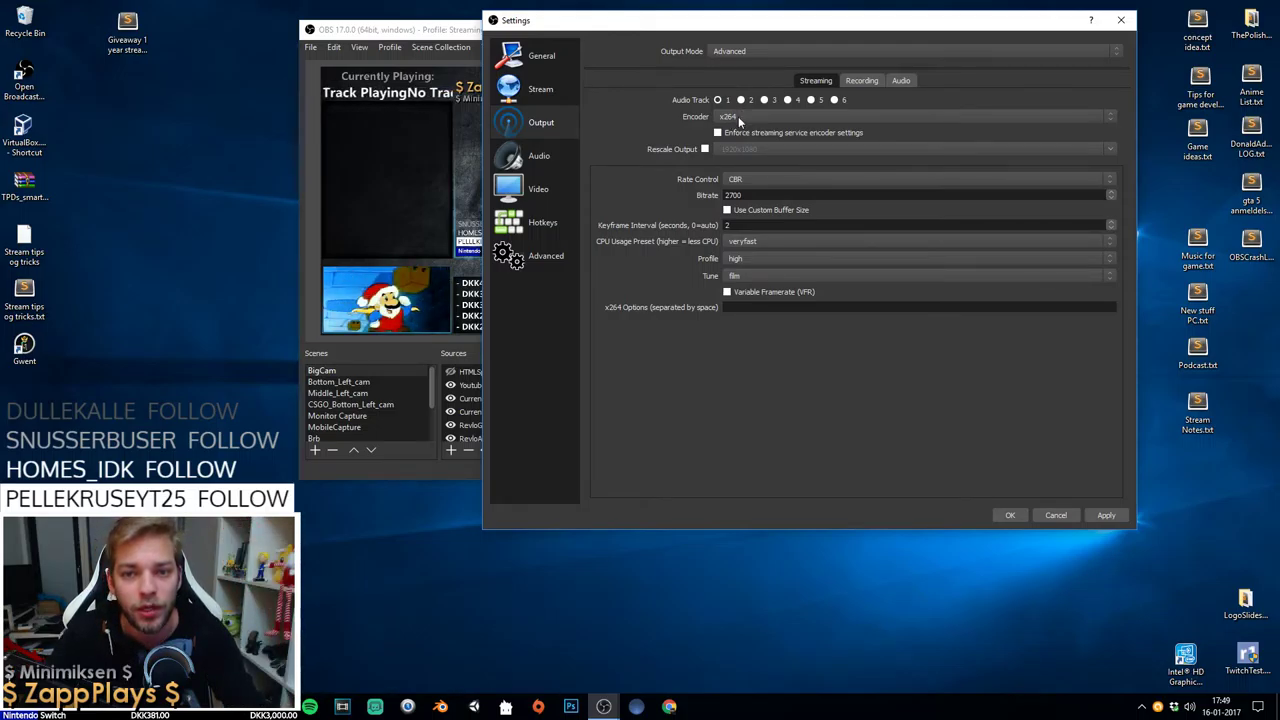
left_click(739, 118)
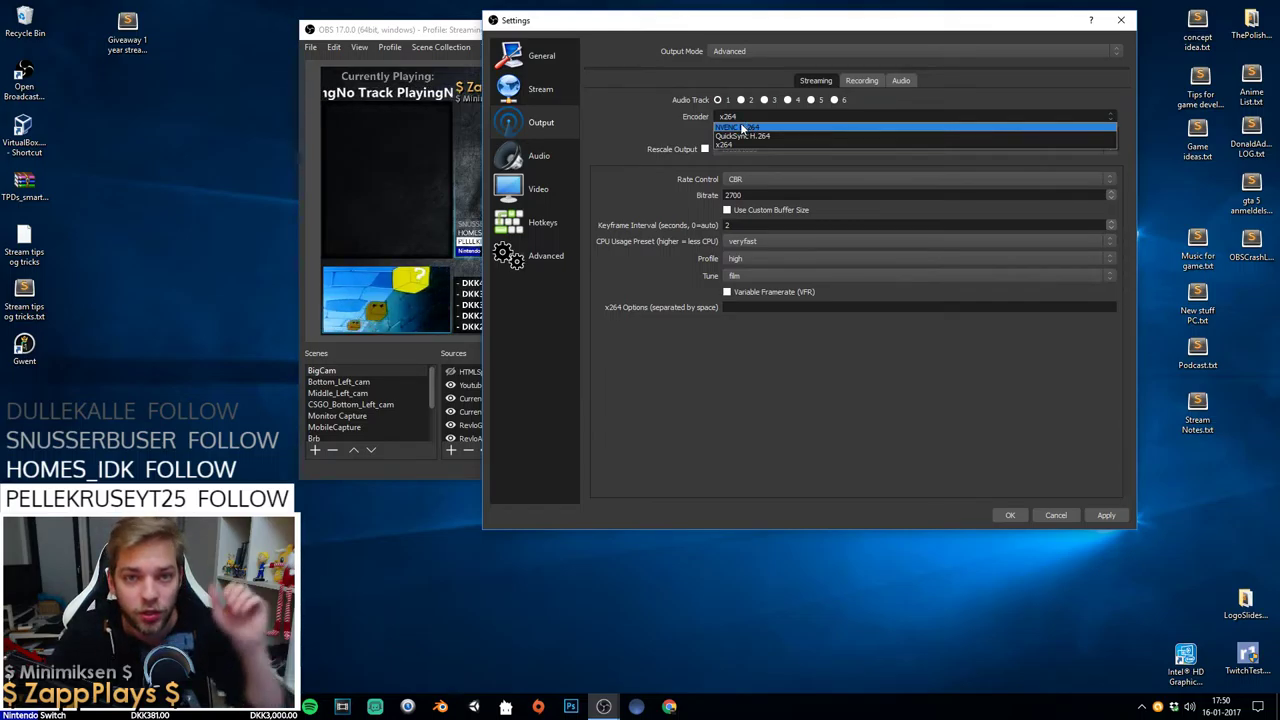
left_click(740, 146)
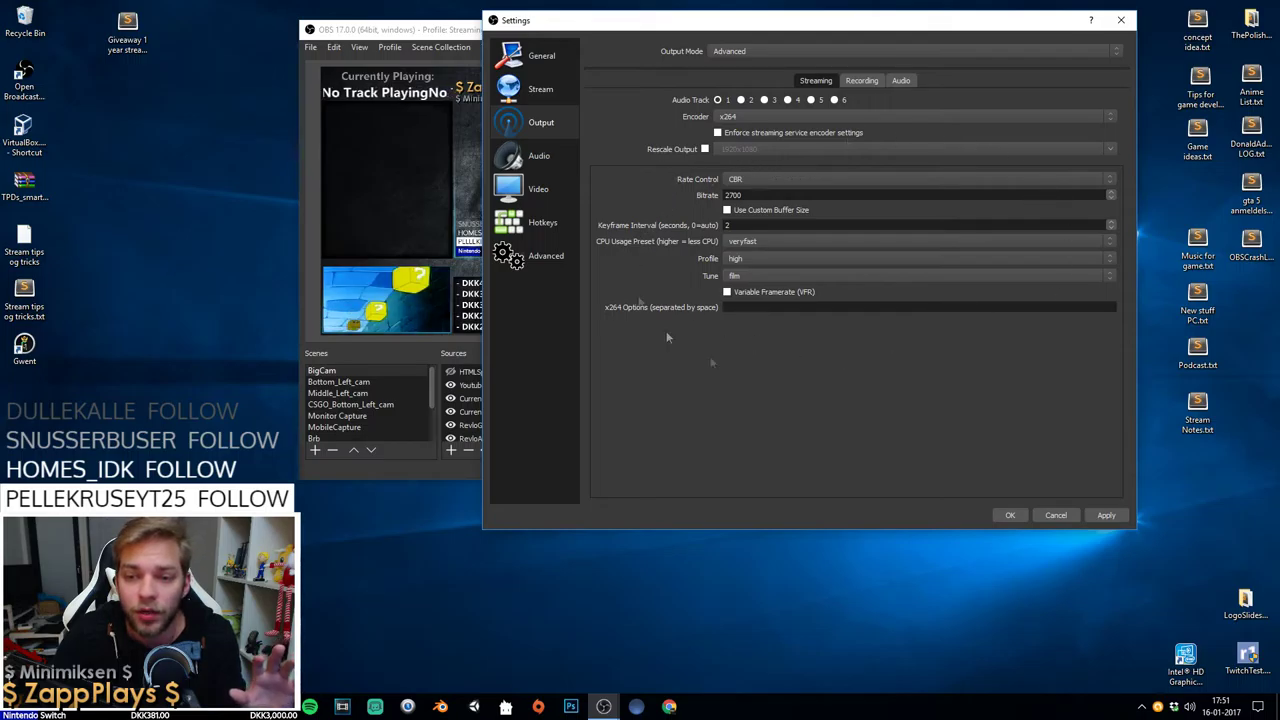
Look through the rate control options and try VBR for the streaming output.
left_click(787, 181)
left_click(781, 179)
left_click(782, 181)
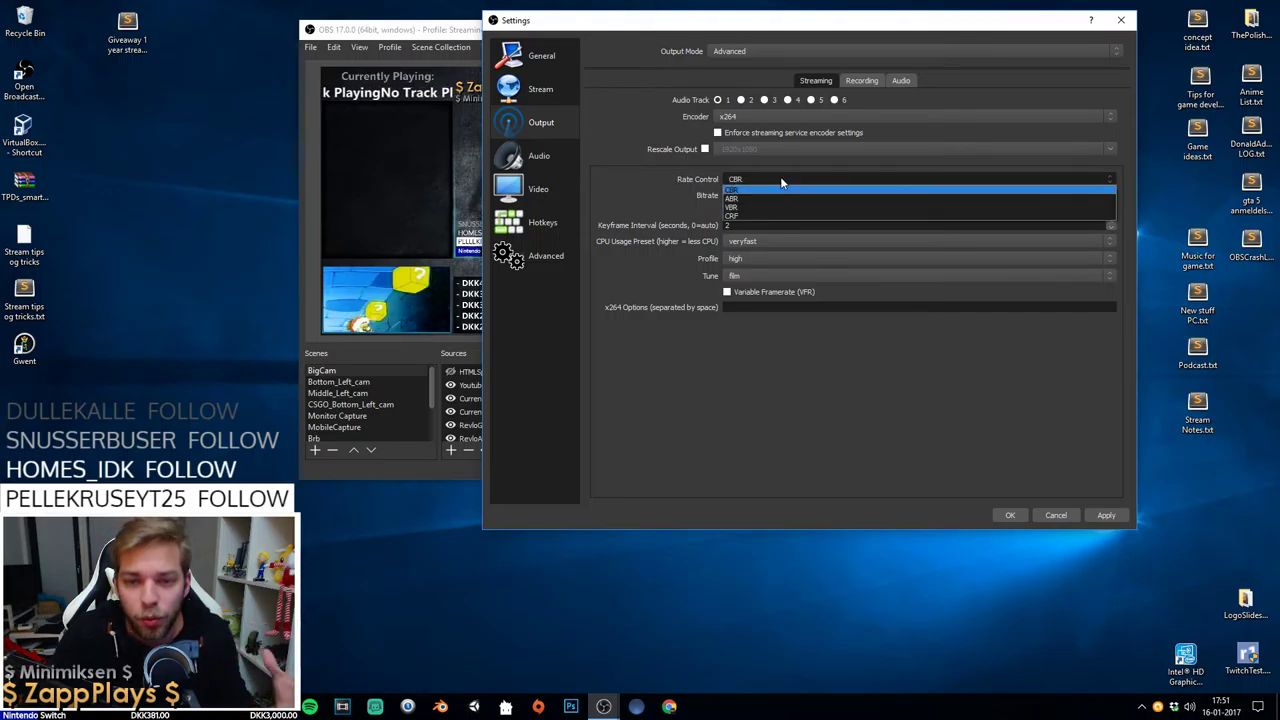
left_click(780, 177)
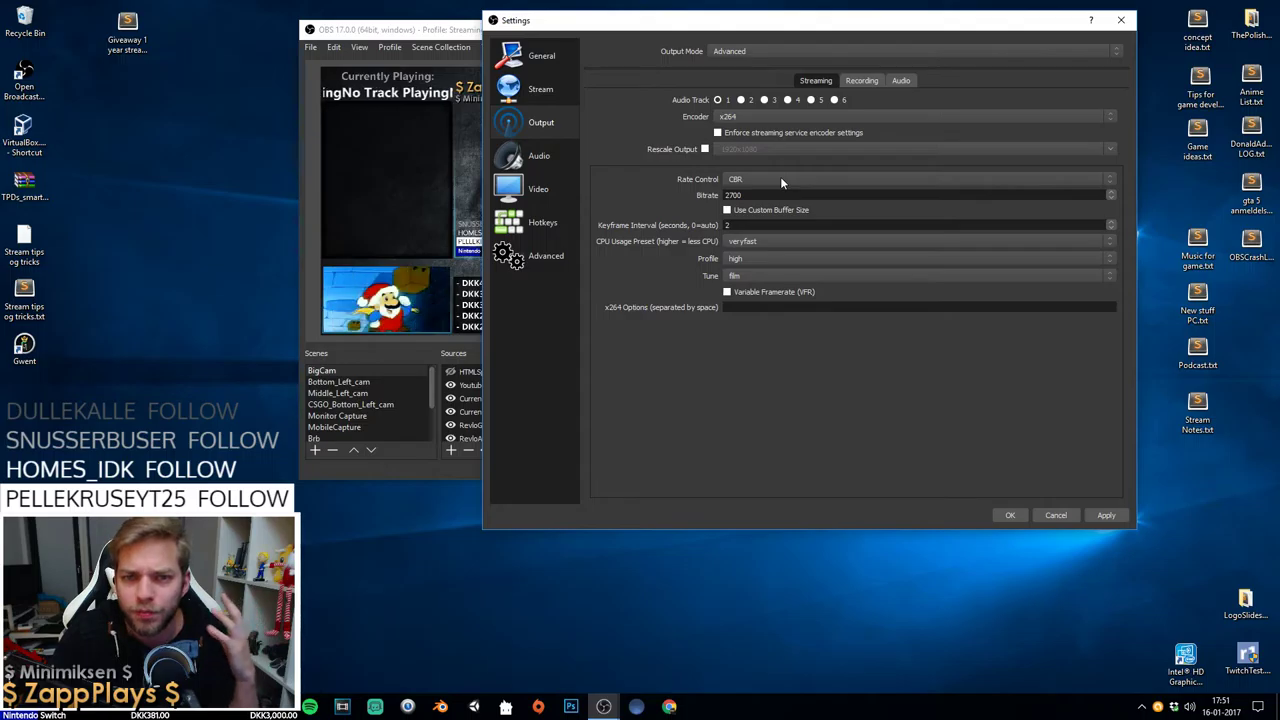
left_click(778, 179)
left_click(772, 204)
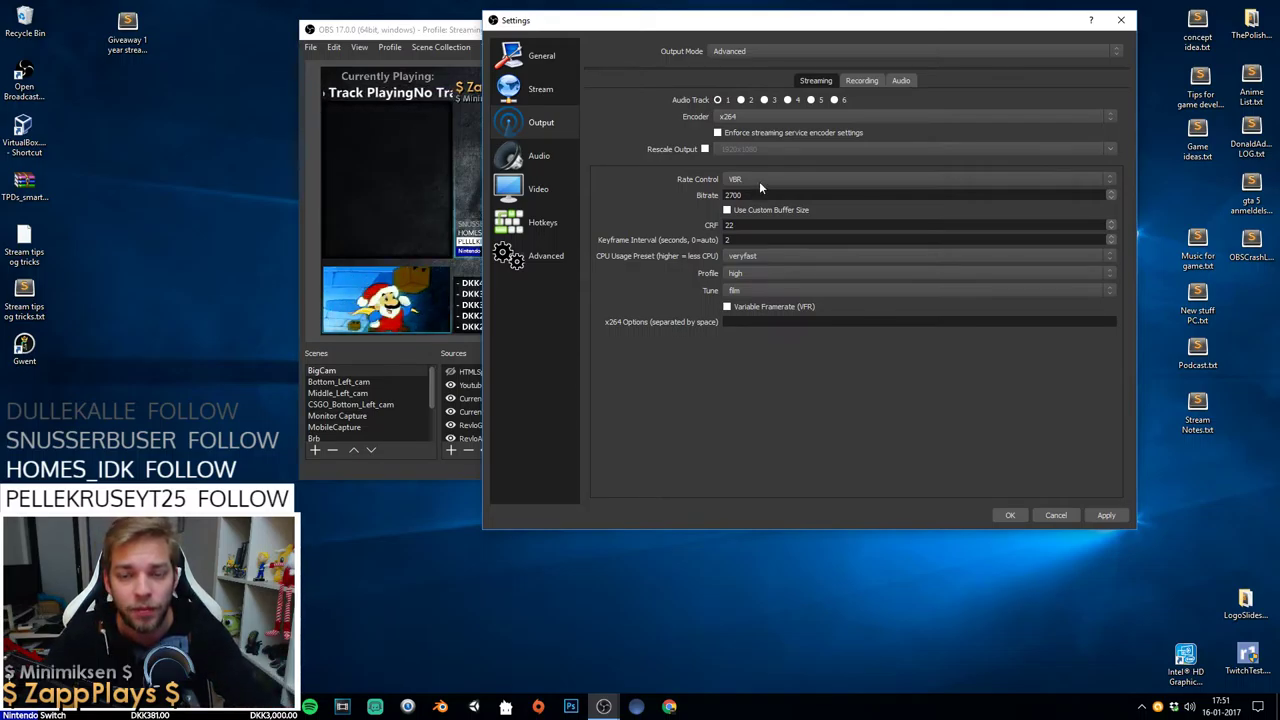
Review the available streaming encoders without changing the selection, and set the rate control to CBR.
left_click(750, 116)
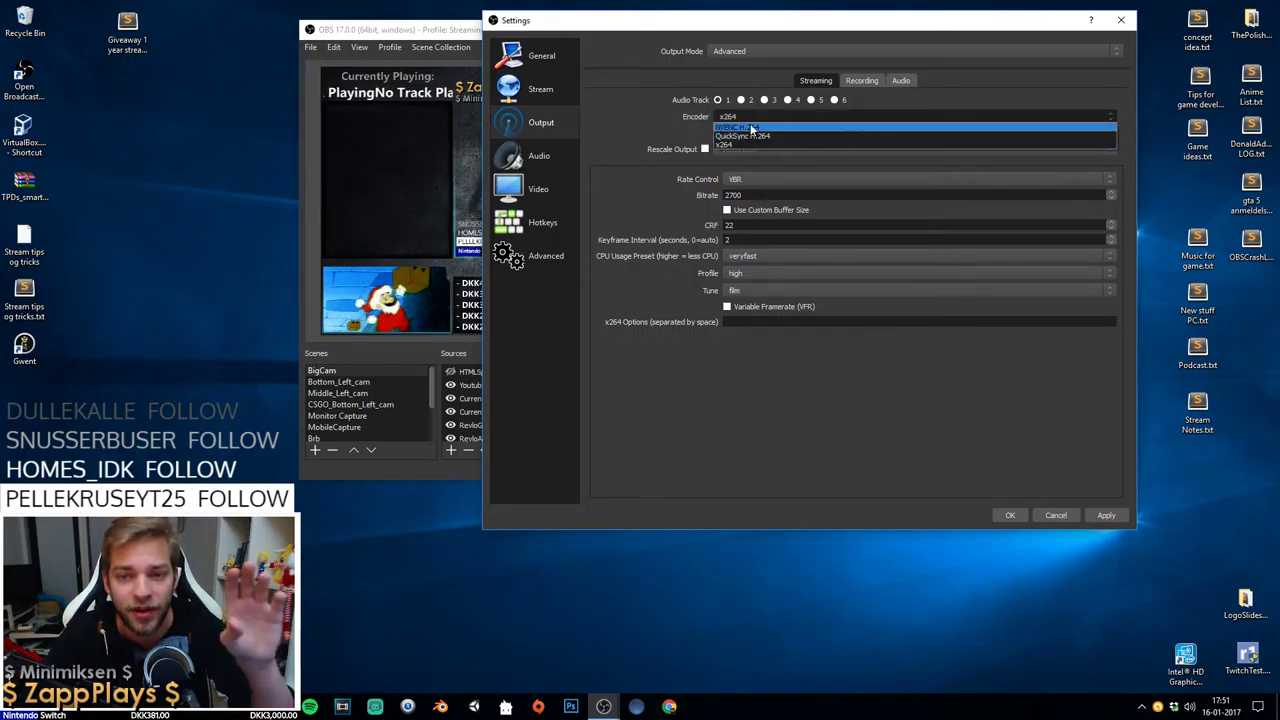
left_click(635, 133)
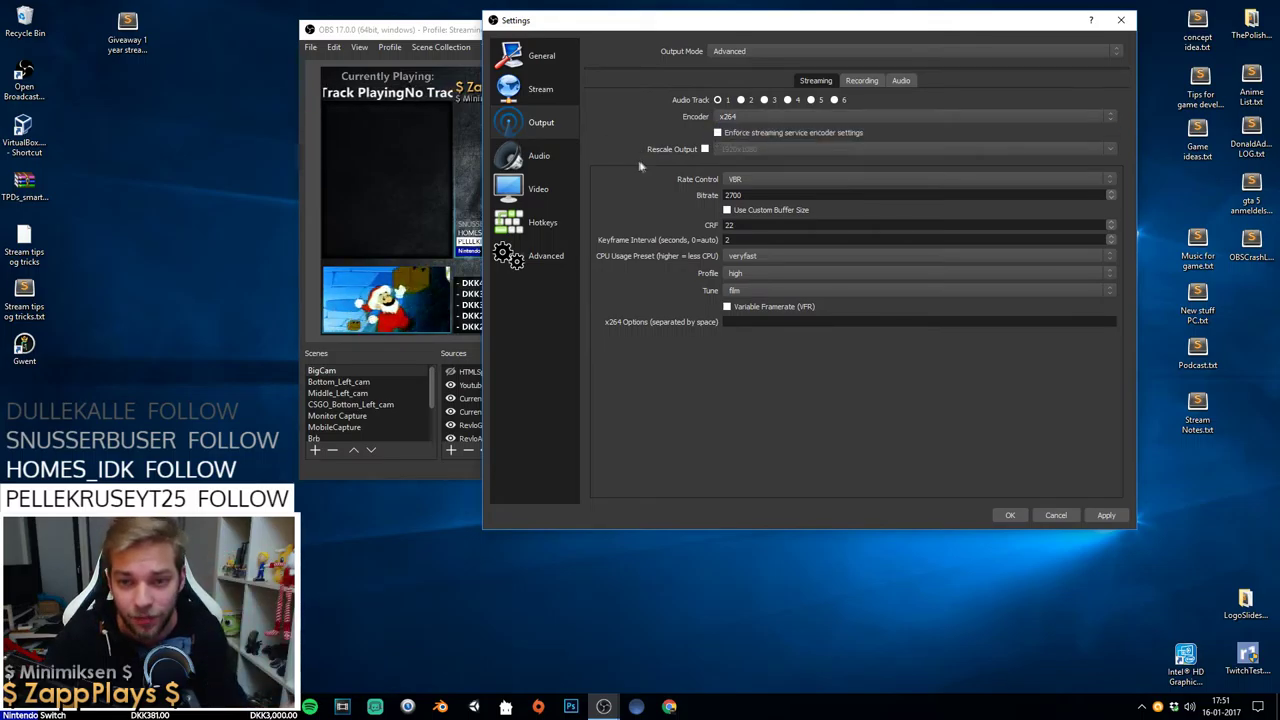
left_click(748, 181)
left_click(745, 190)
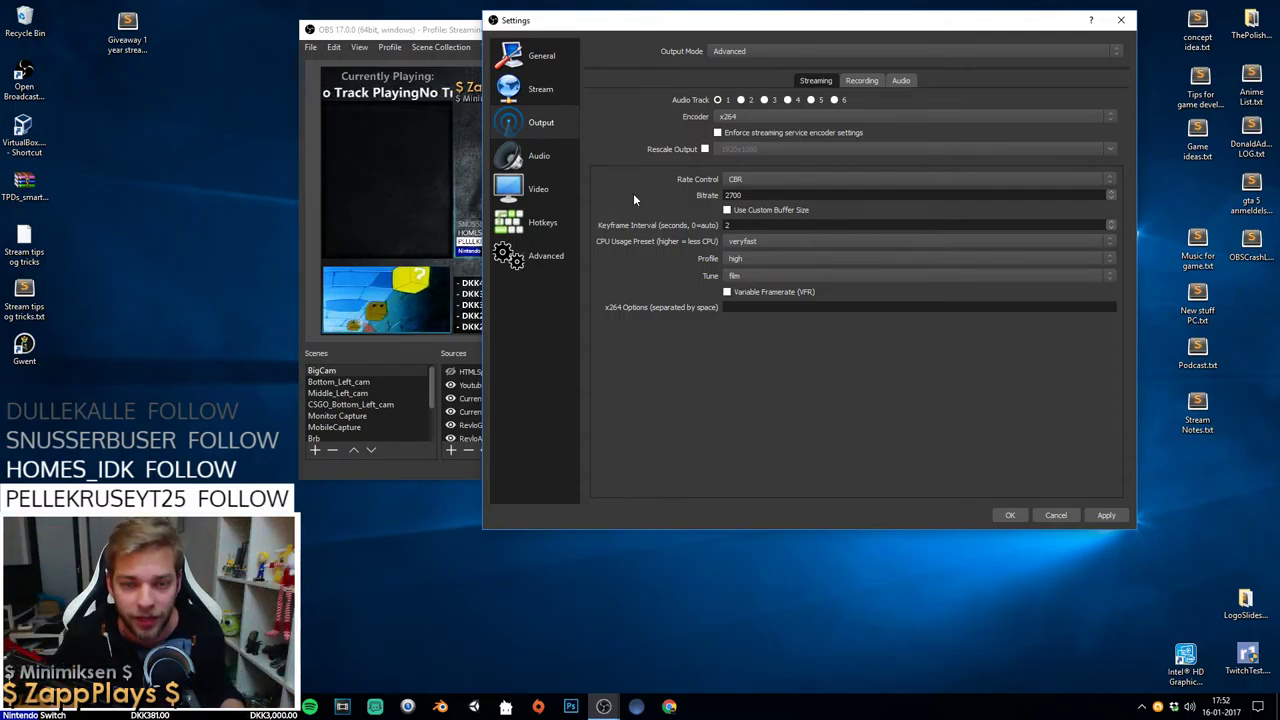
Examine the streaming bitrate value and set the keyframe interval to 2 seconds.
left_click(745, 195)
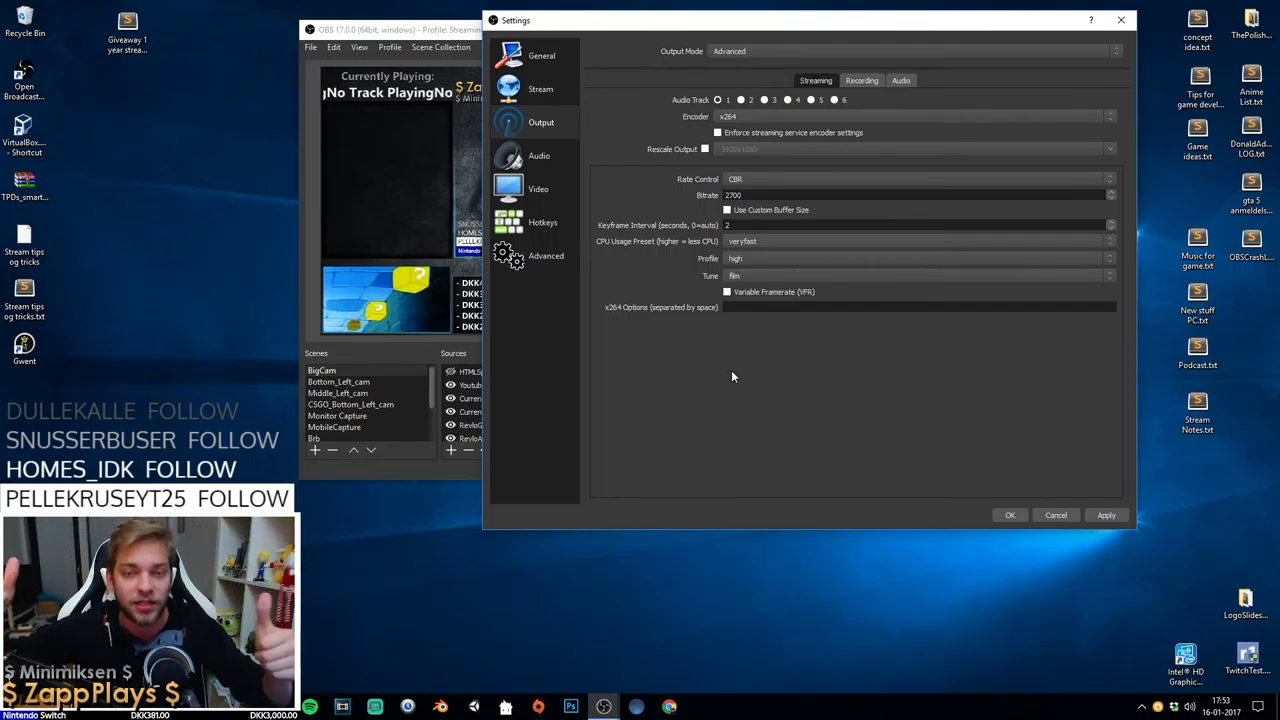
double_click(734, 195)
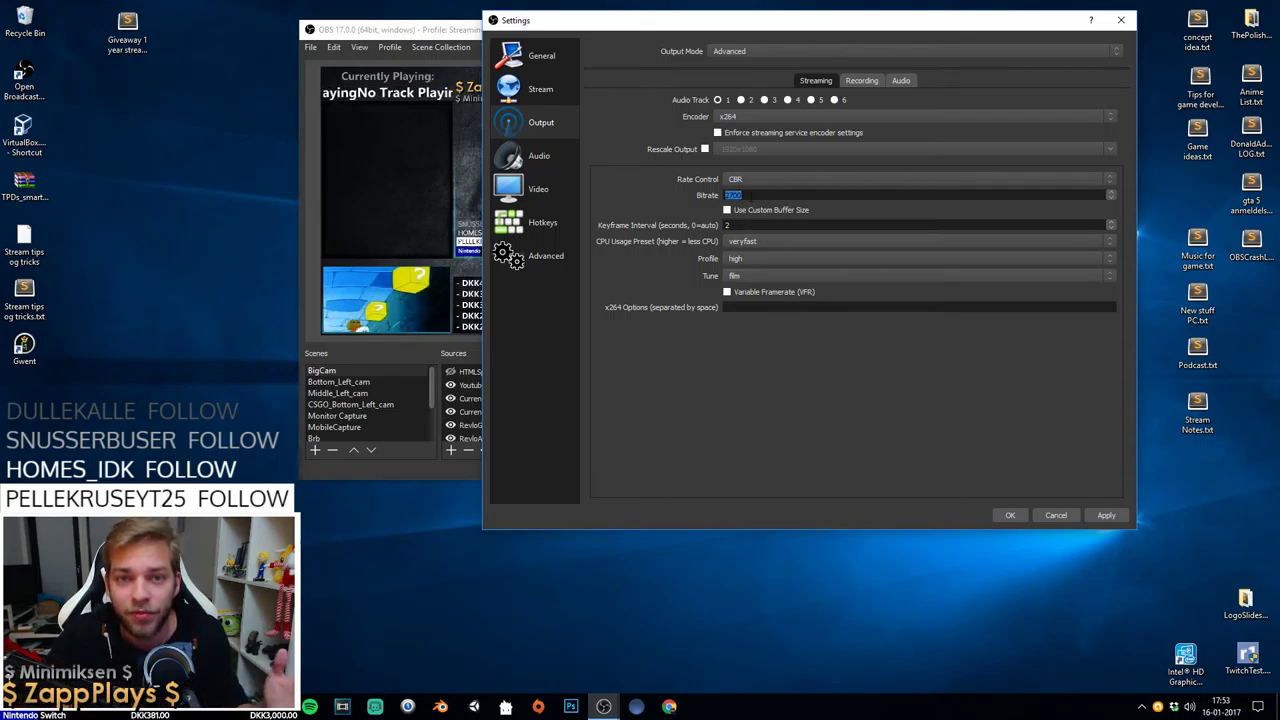
left_click(740, 195)
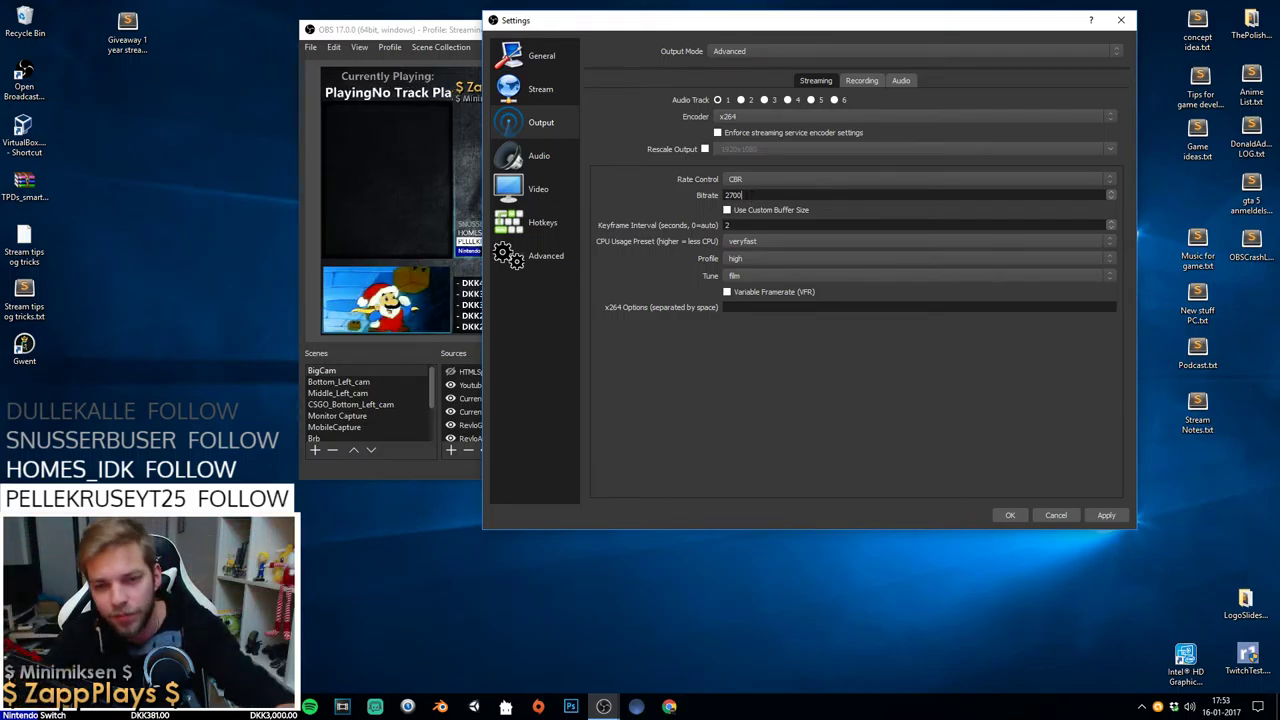
left_click(781, 194)
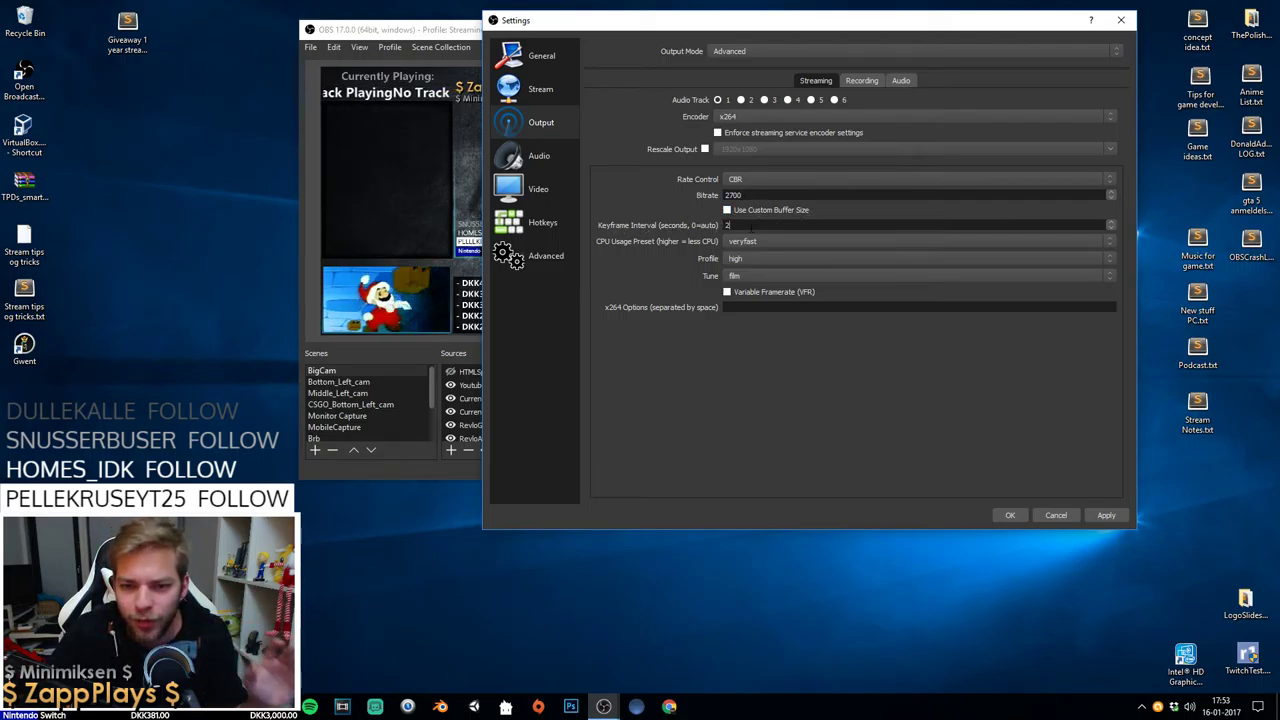
key("Tab")
type("2")
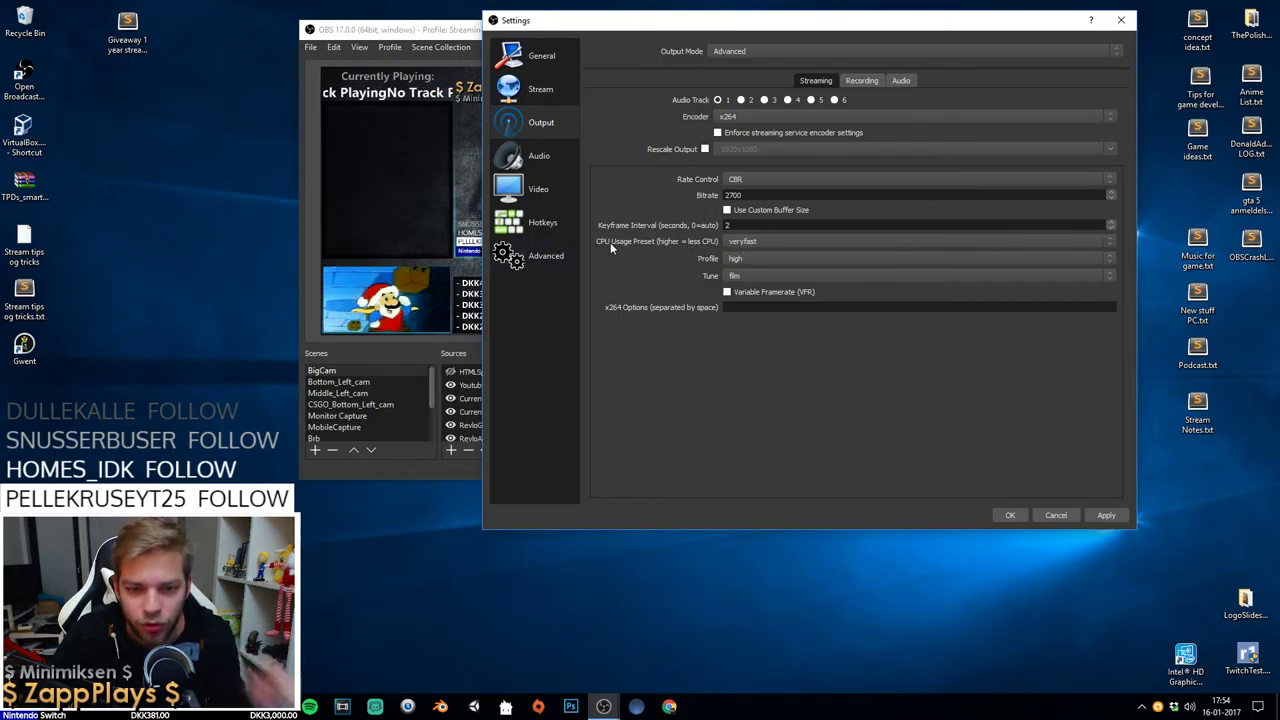
Look through the CPU usage presets for the x264 streaming encoder and try ultrafast.
left_click(764, 241)
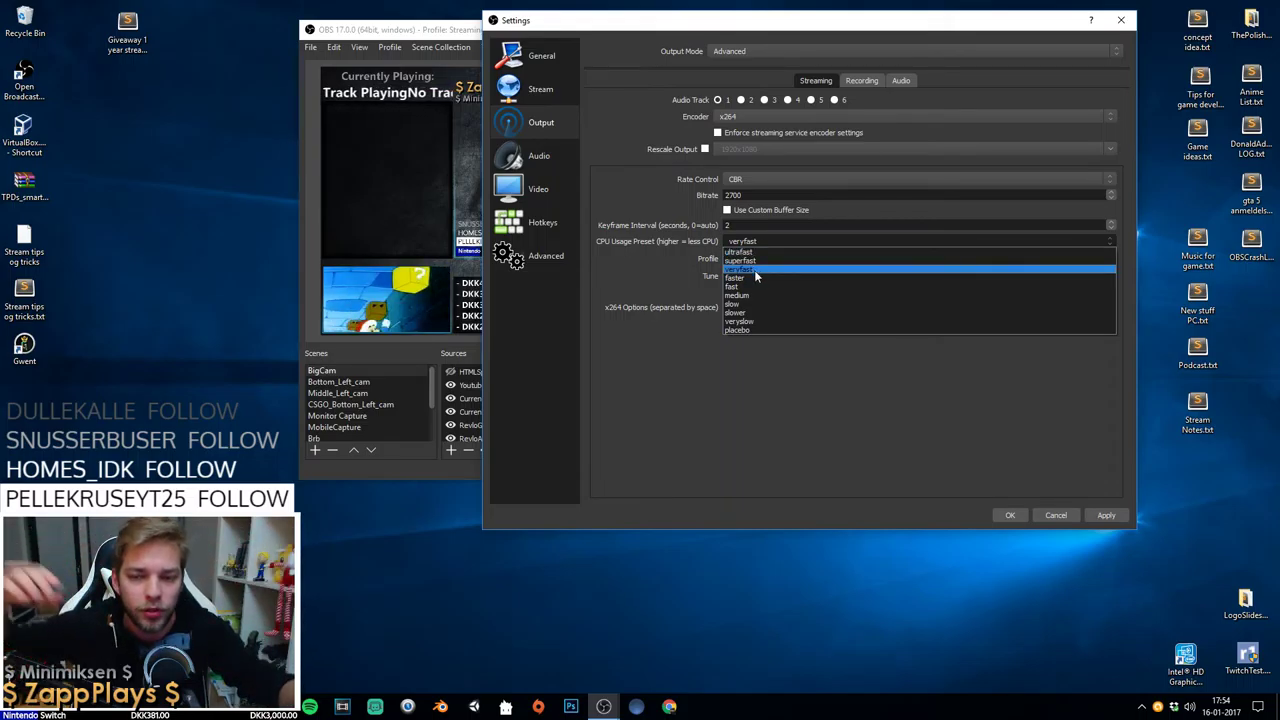
left_click(755, 270)
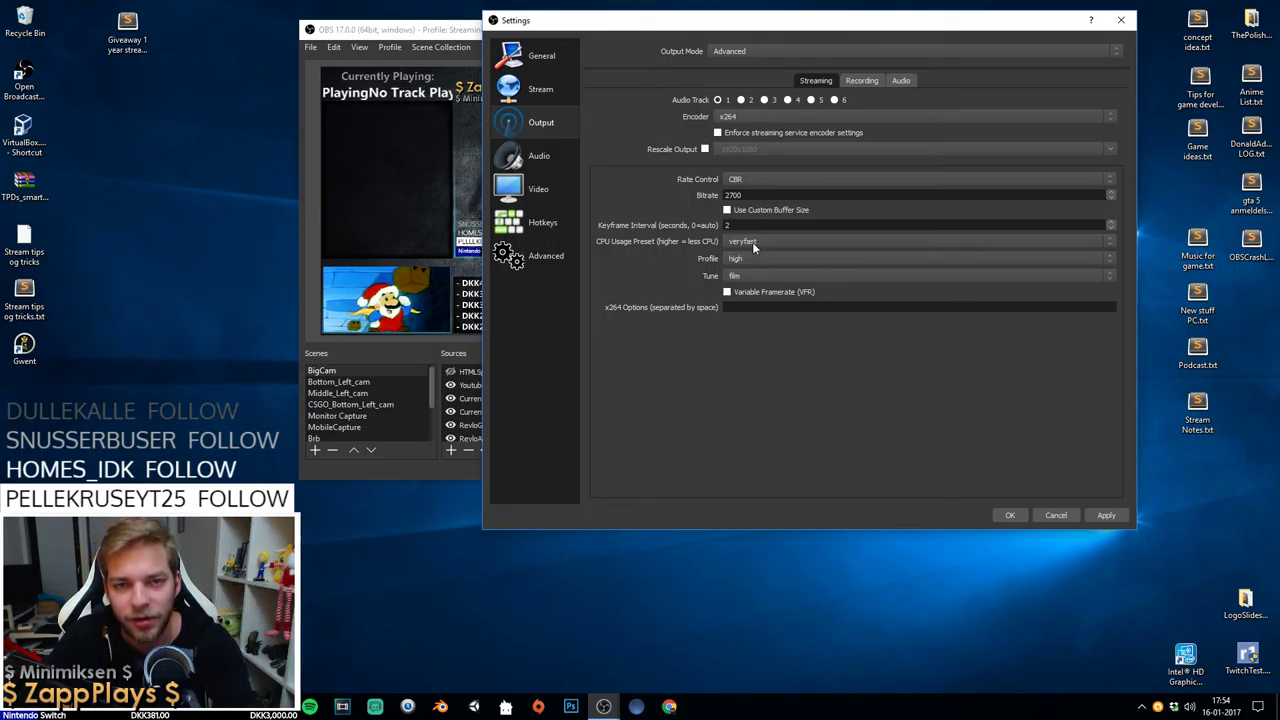
left_click(755, 243)
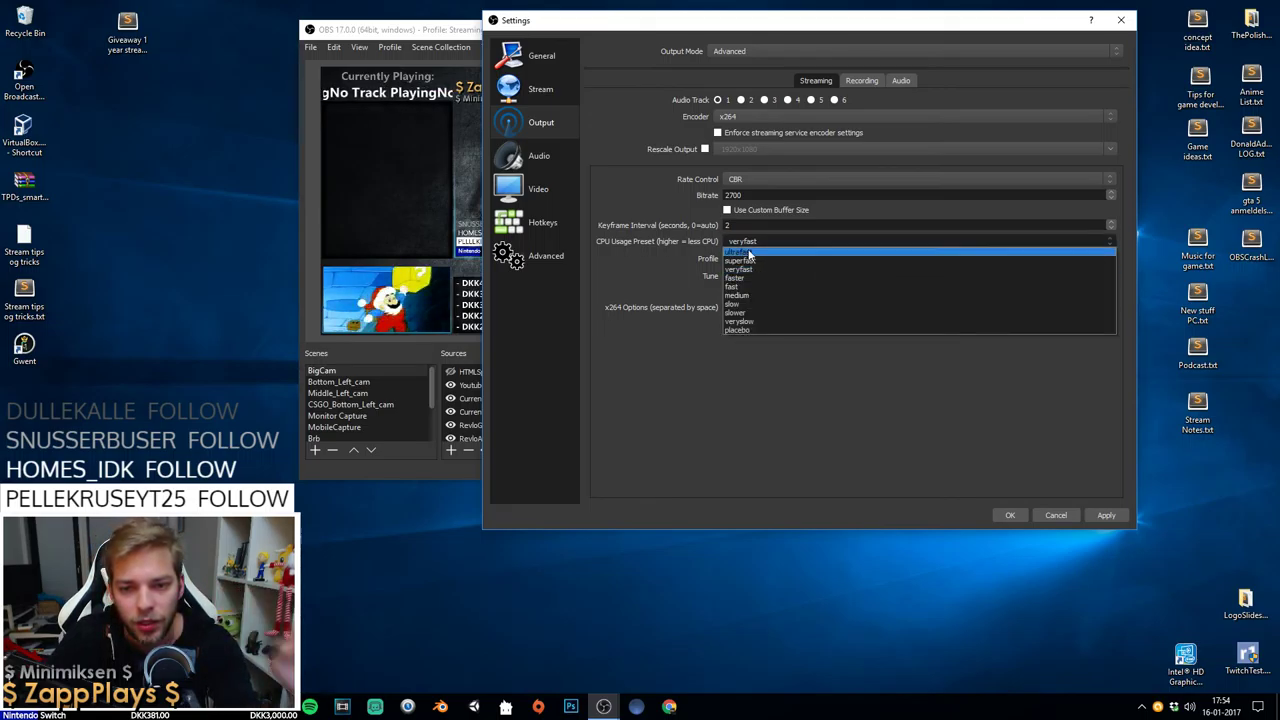
left_click(745, 240)
left_click(744, 245)
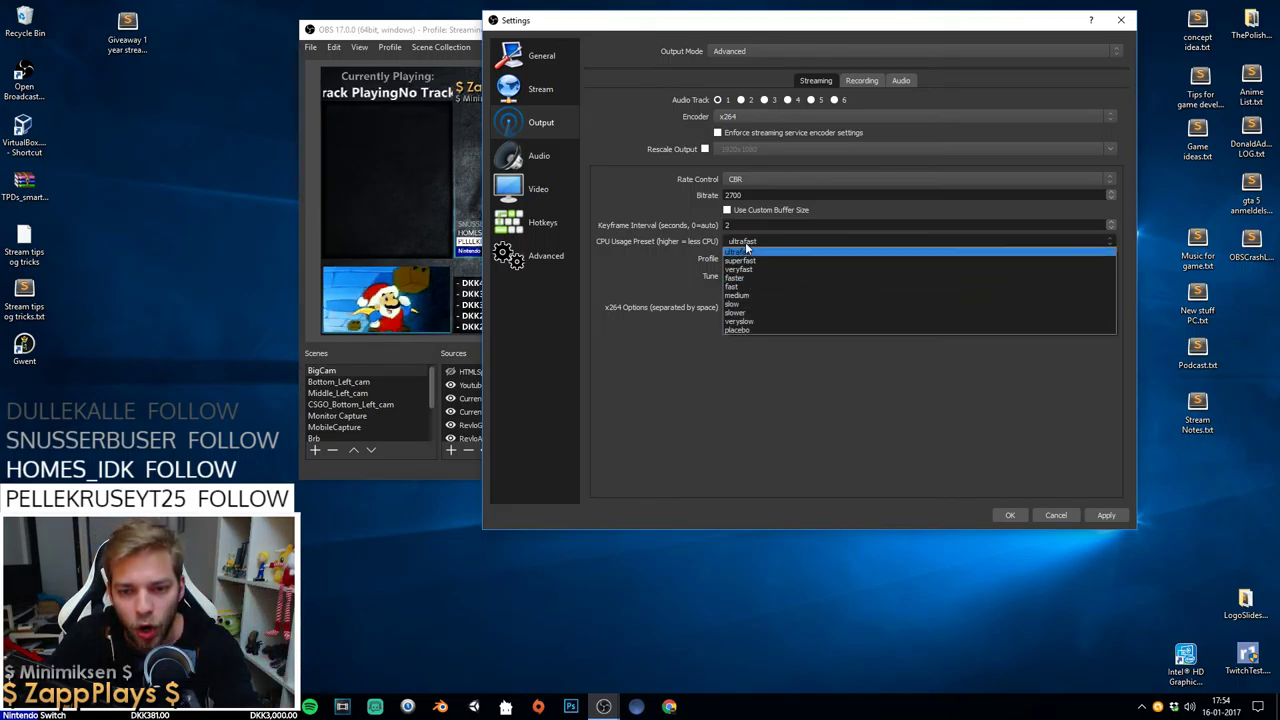
left_click(745, 255)
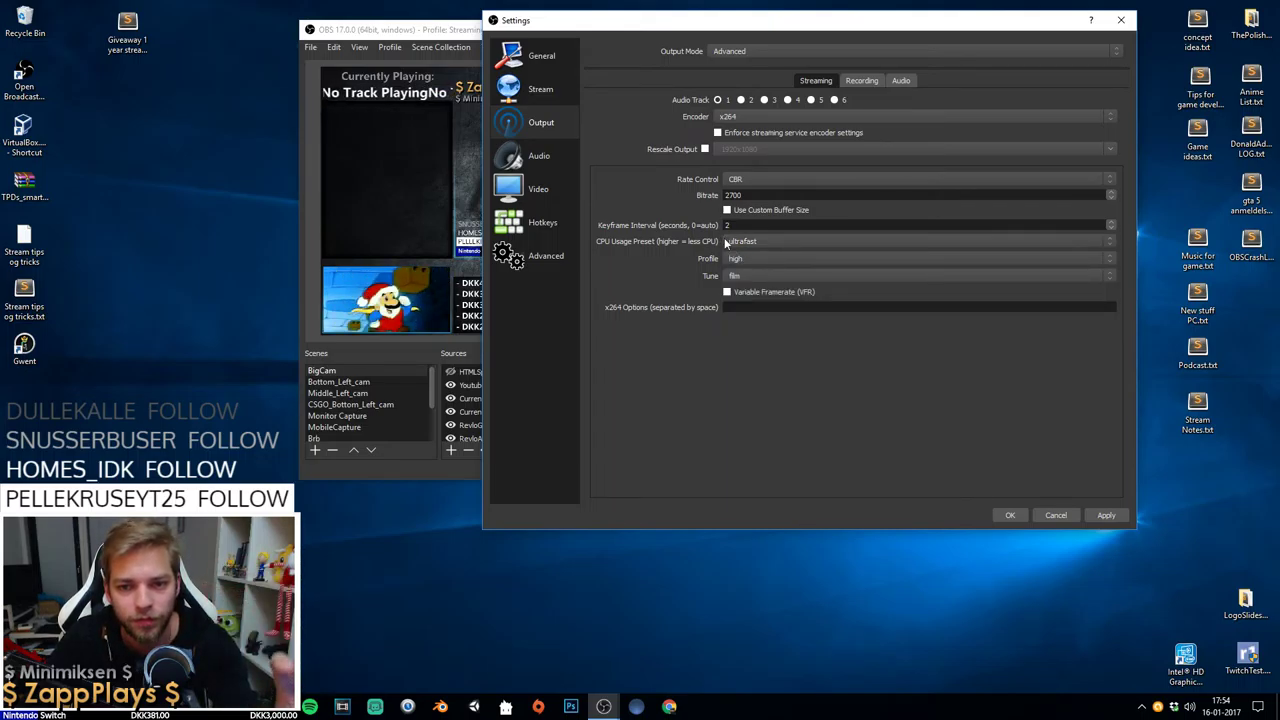
Examine the CPU usage preset options and the available streaming encoders without changing either selection.
left_click(726, 241)
left_click(740, 256)
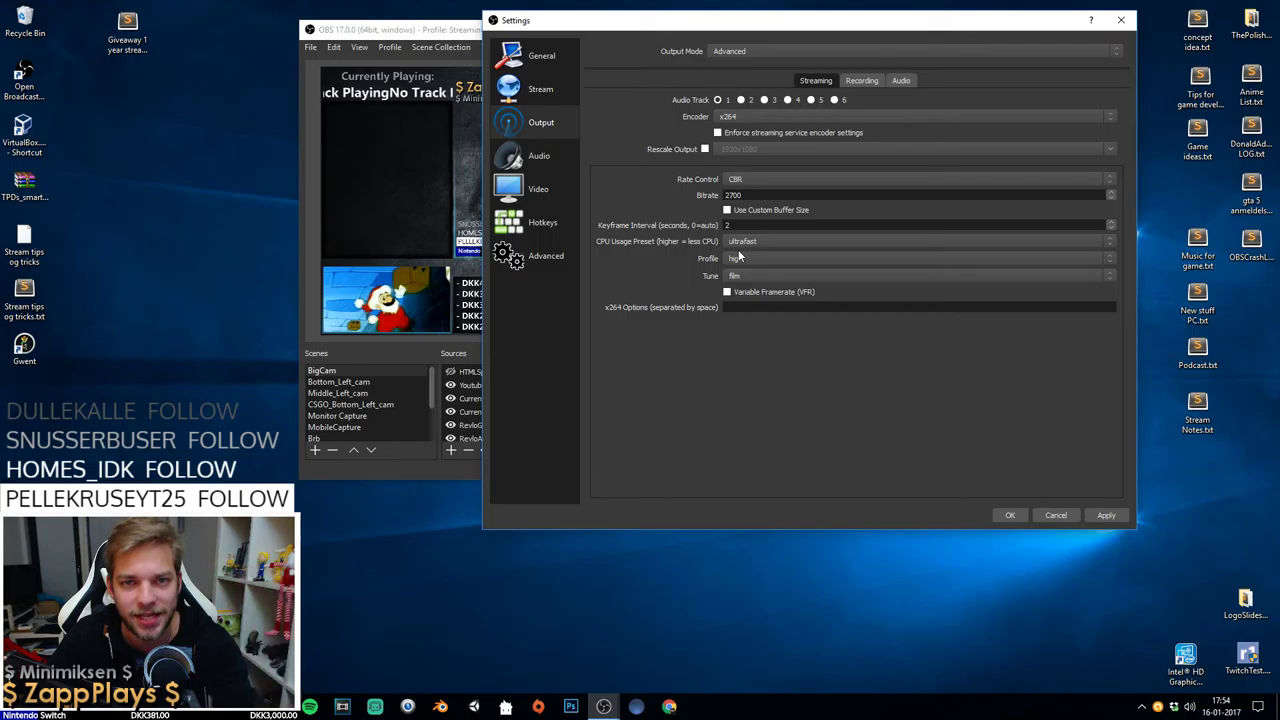
left_click(755, 242)
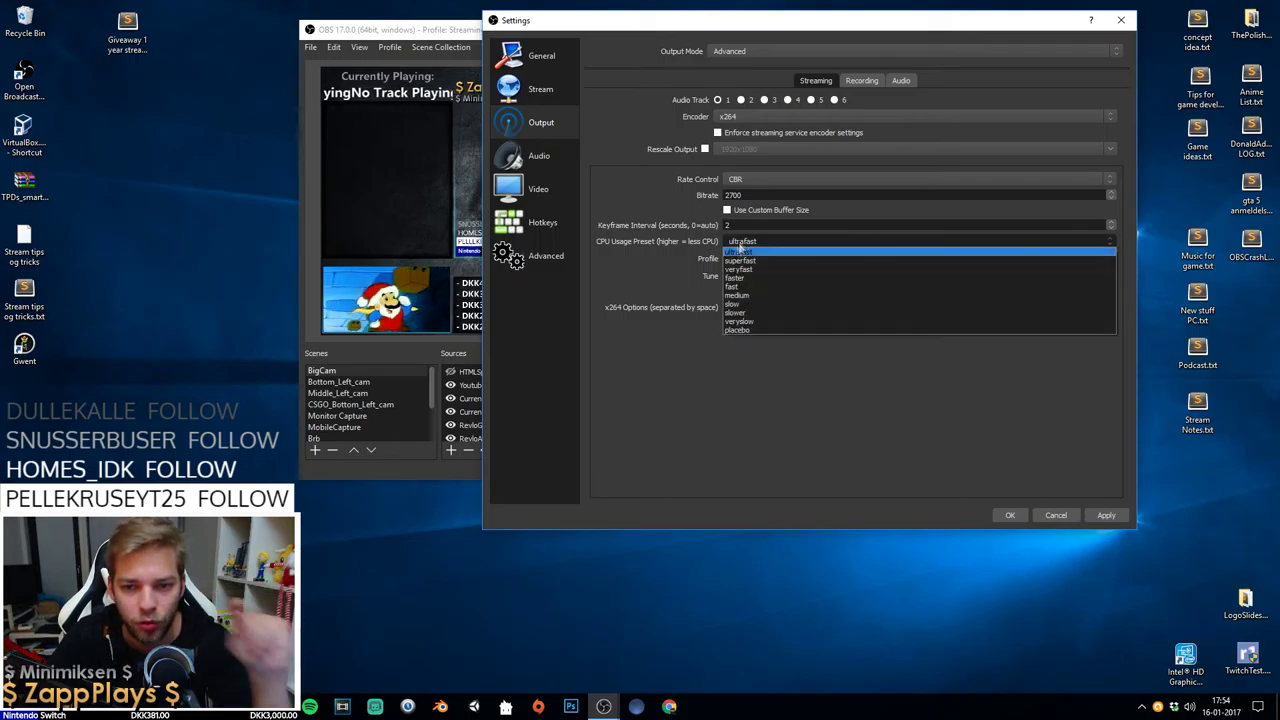
left_click(740, 251)
left_click(760, 116)
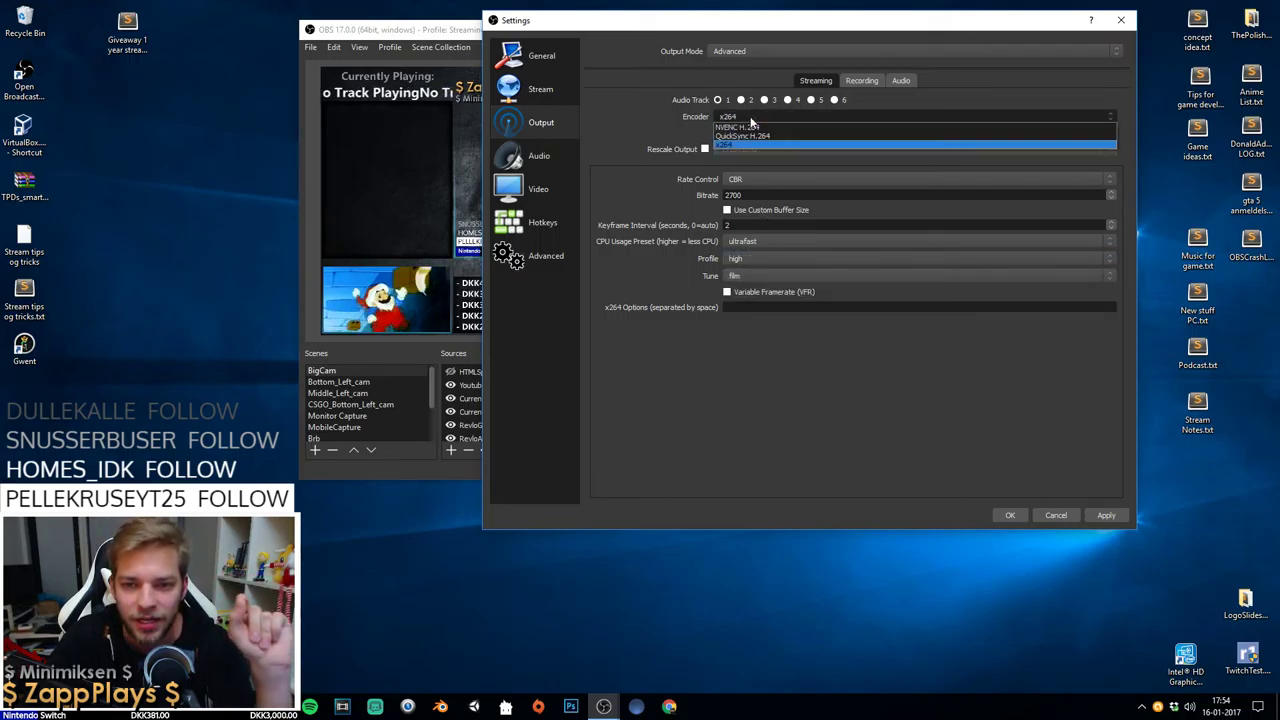
left_click(756, 377)
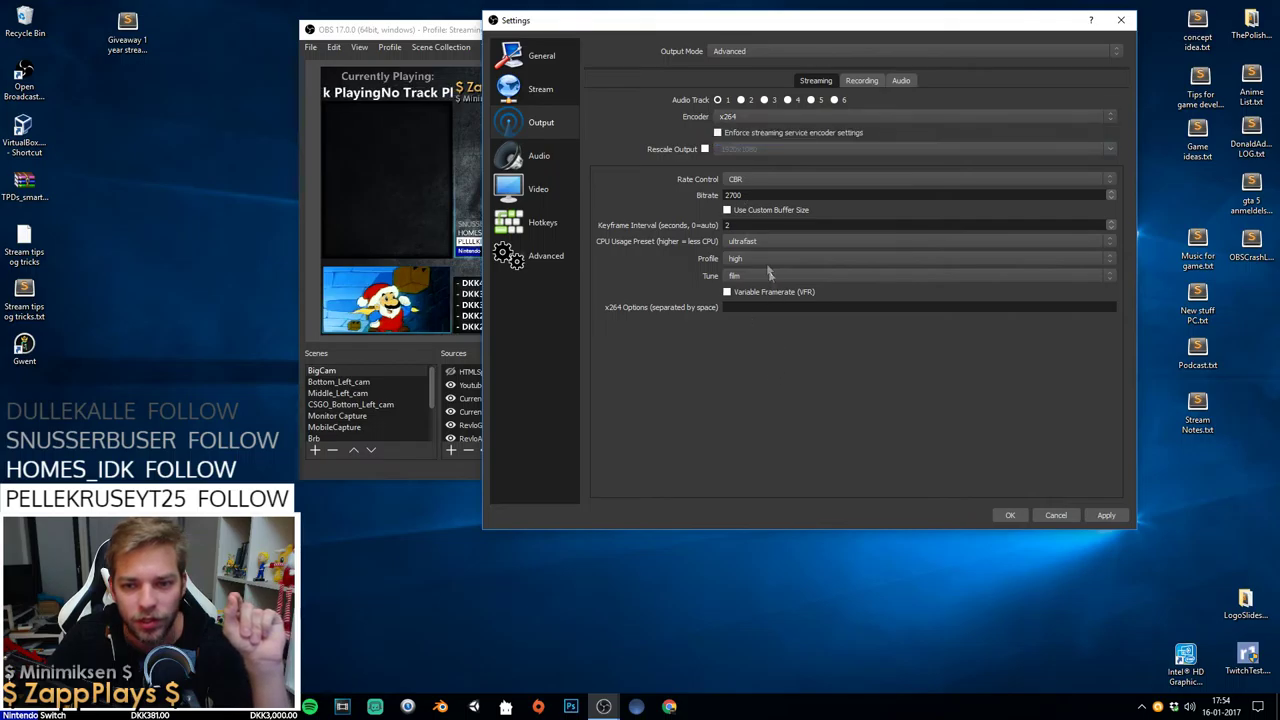
left_click(750, 241)
left_click(745, 244)
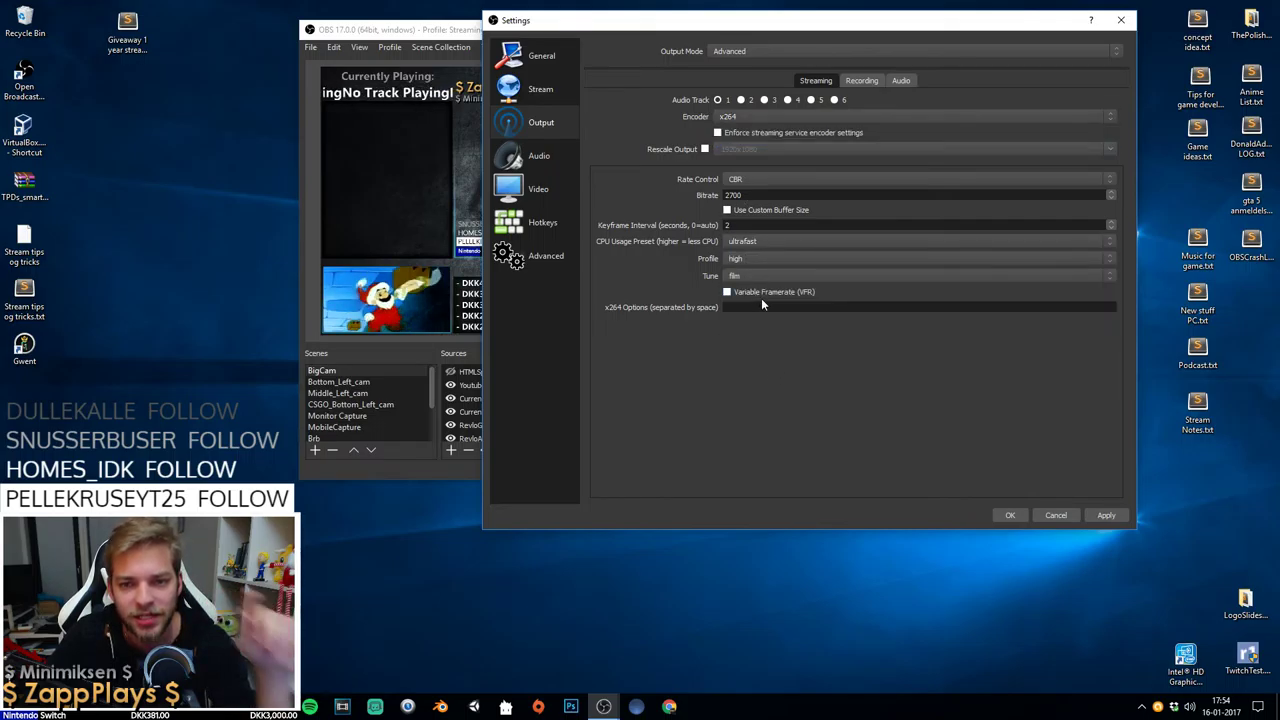
left_click(748, 244)
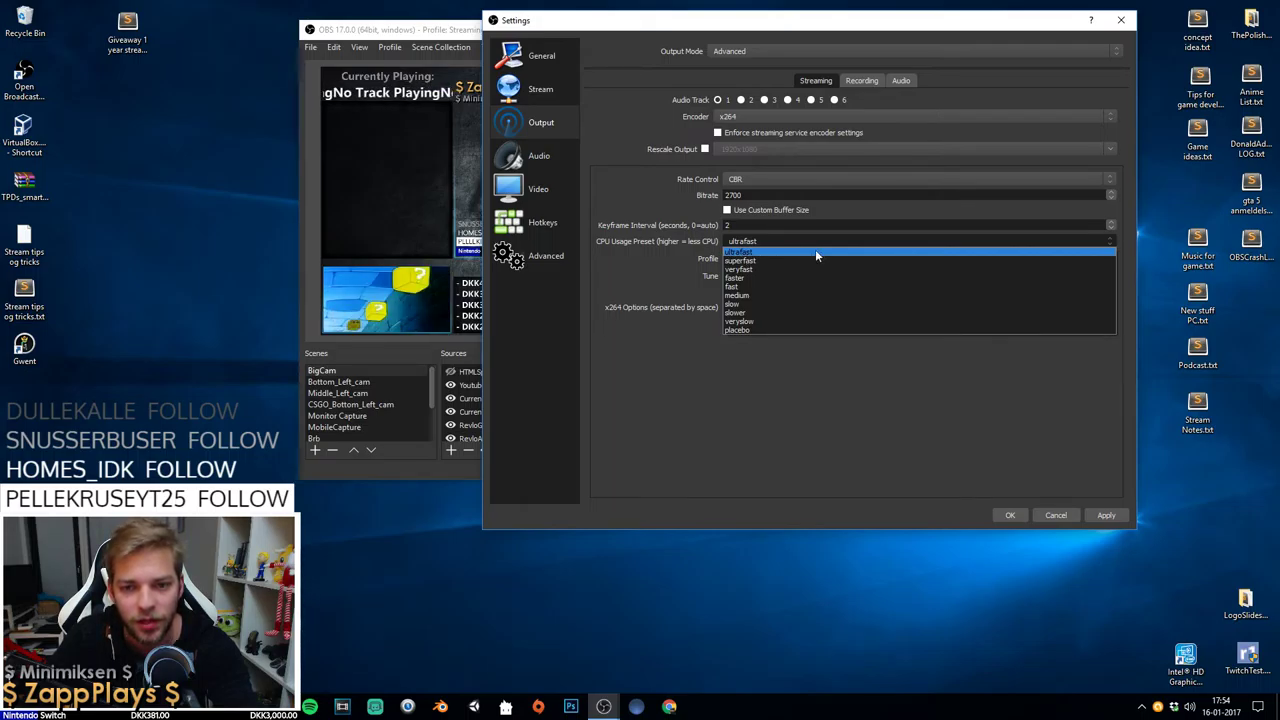
left_click(815, 254)
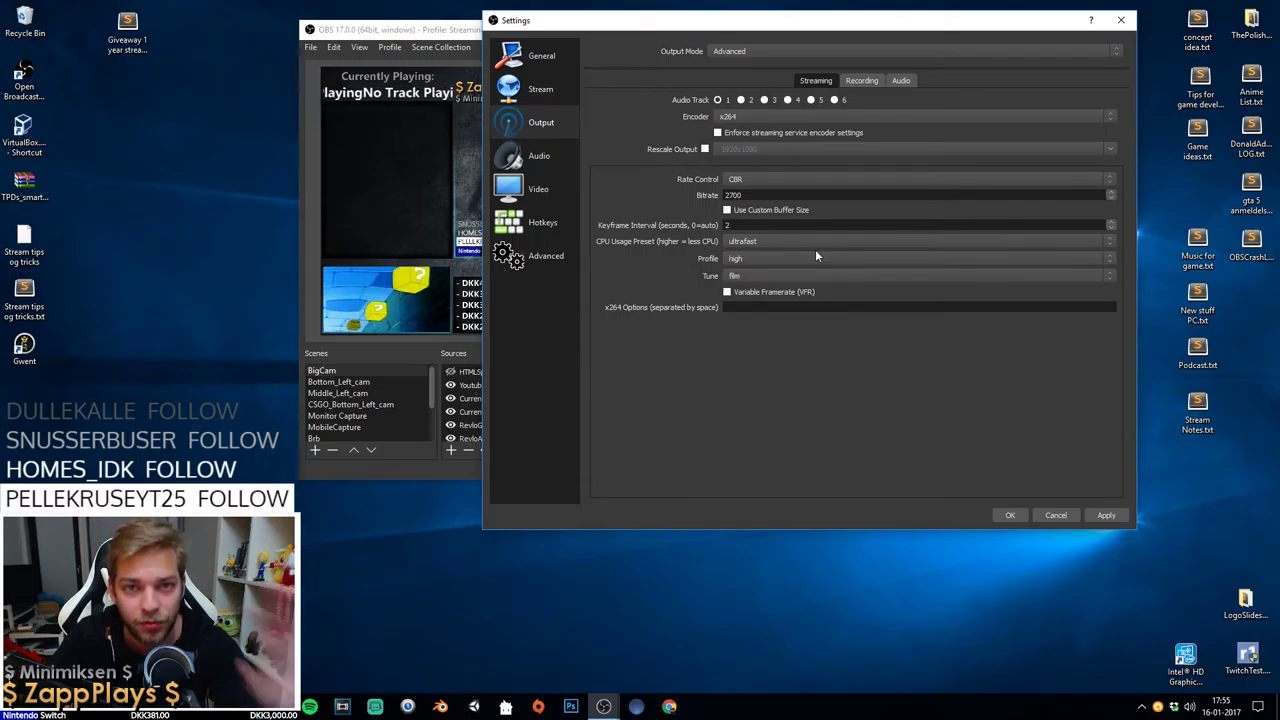
left_click(766, 240)
left_click(755, 257)
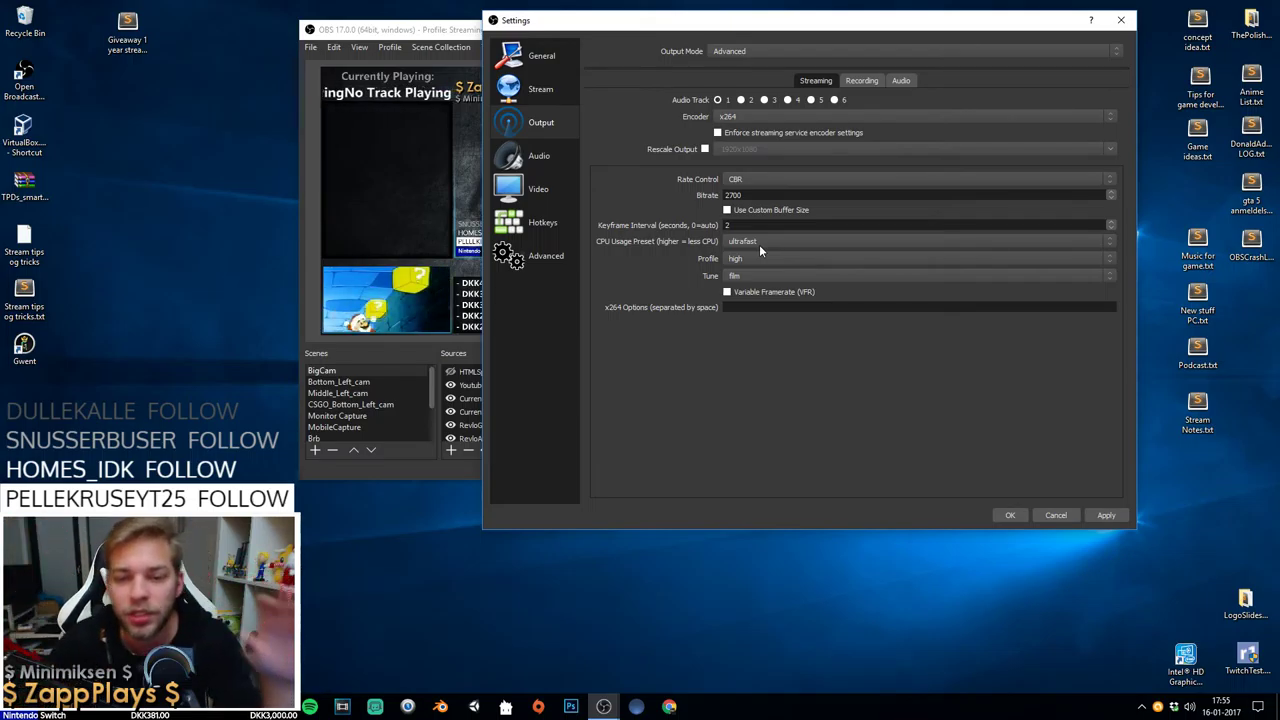
Try the superfast CPU usage preset for the streaming output and switch it to veryfast.
left_click(759, 244)
left_click(752, 241)
left_click(752, 241)
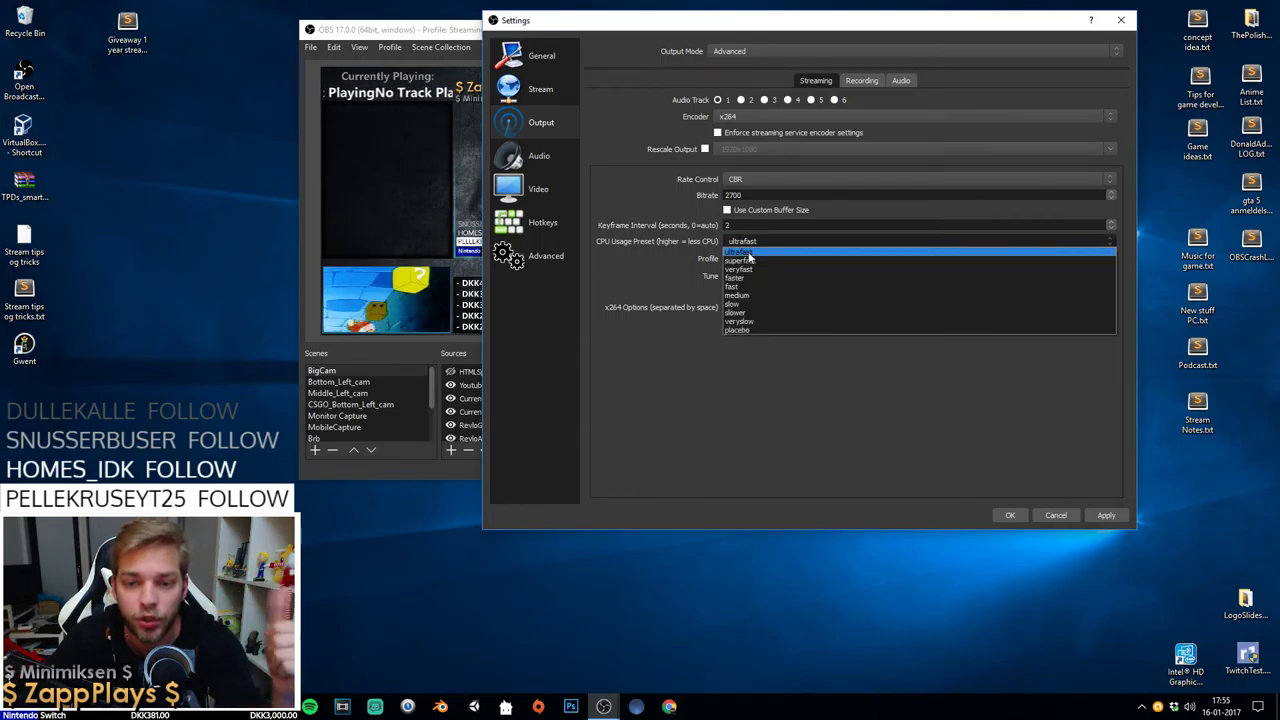
left_click(745, 260)
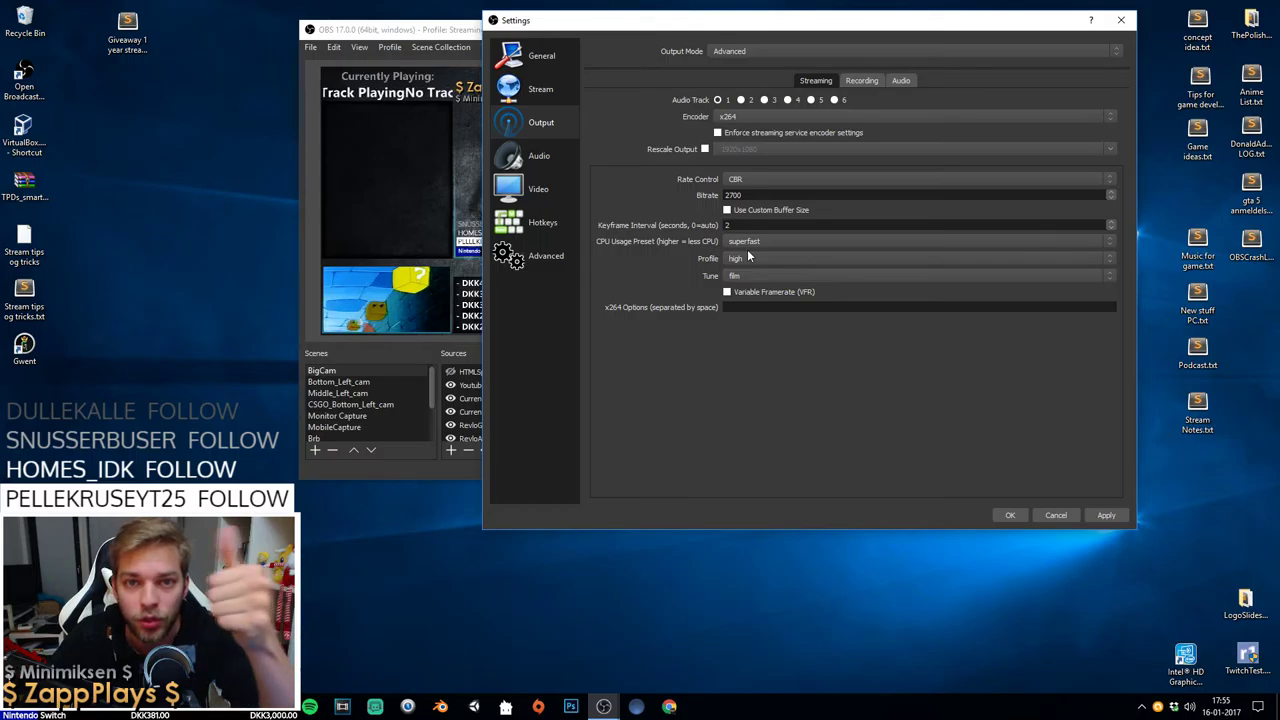
left_click(747, 244)
left_click(750, 270)
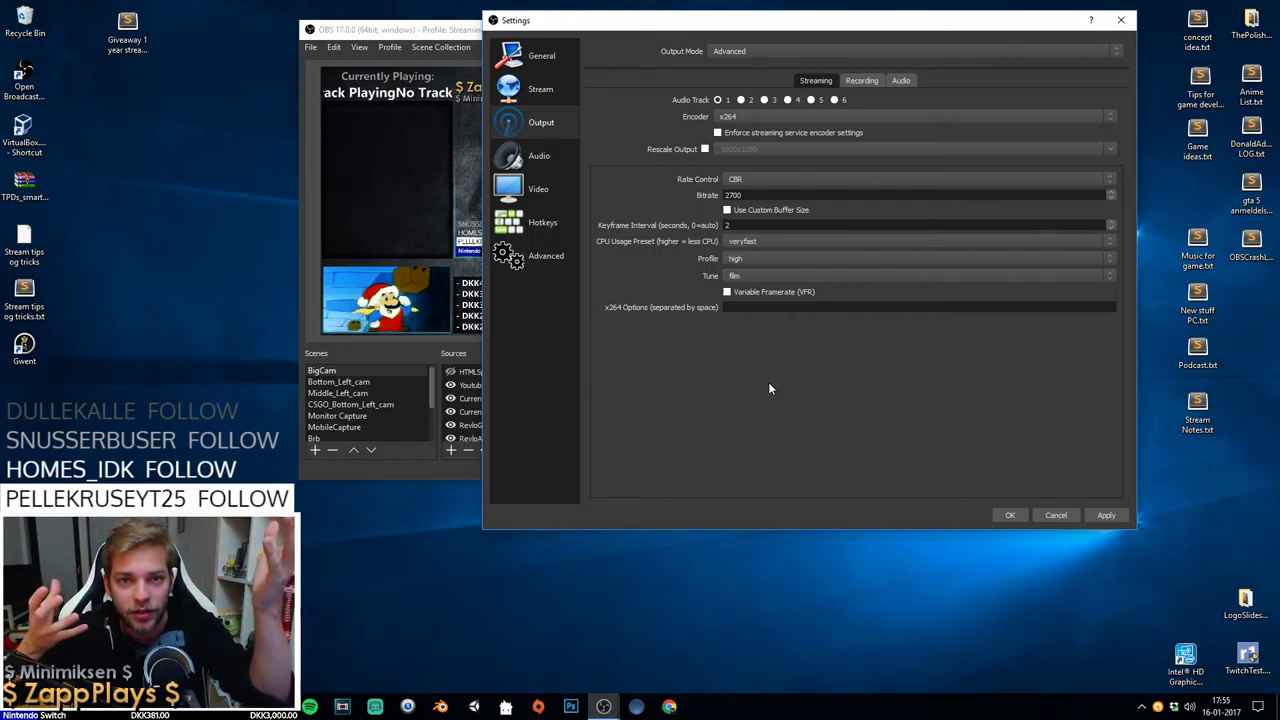
Switch the CPU usage preset to superfast and on to ultrafast to compare the faster presets.
left_click(755, 244)
left_click(752, 260)
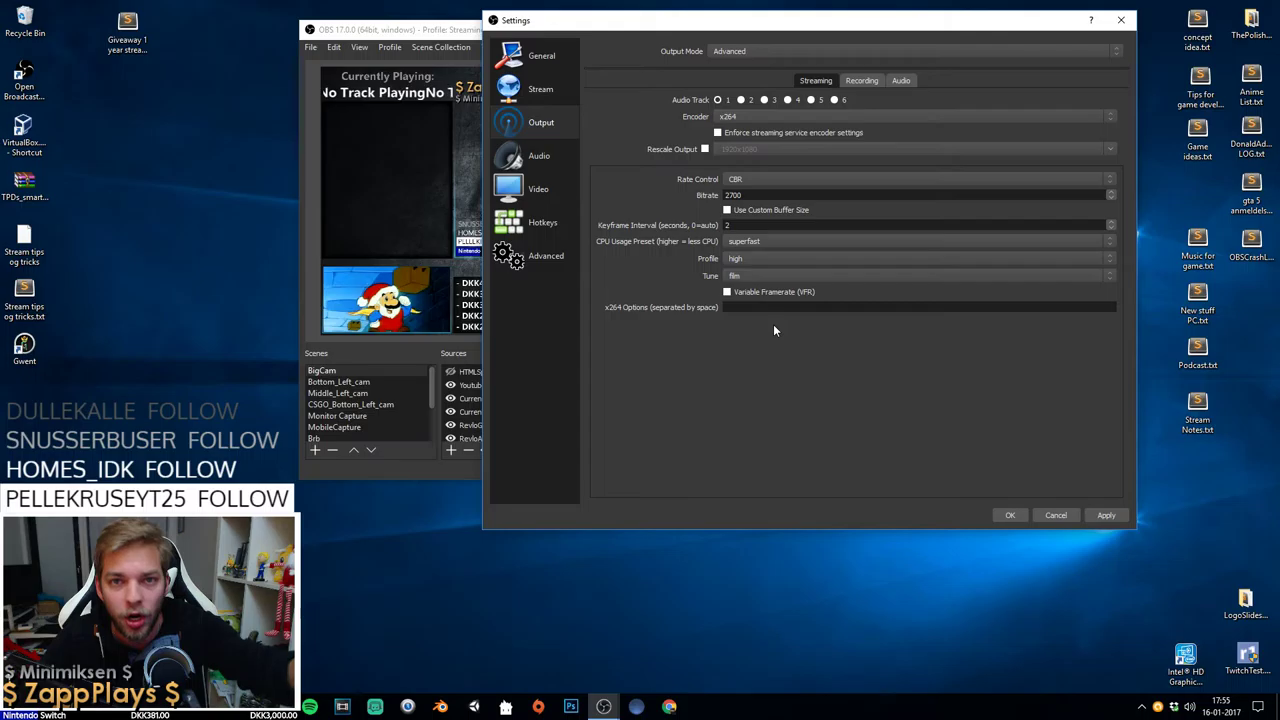
left_click(748, 242)
left_click(740, 258)
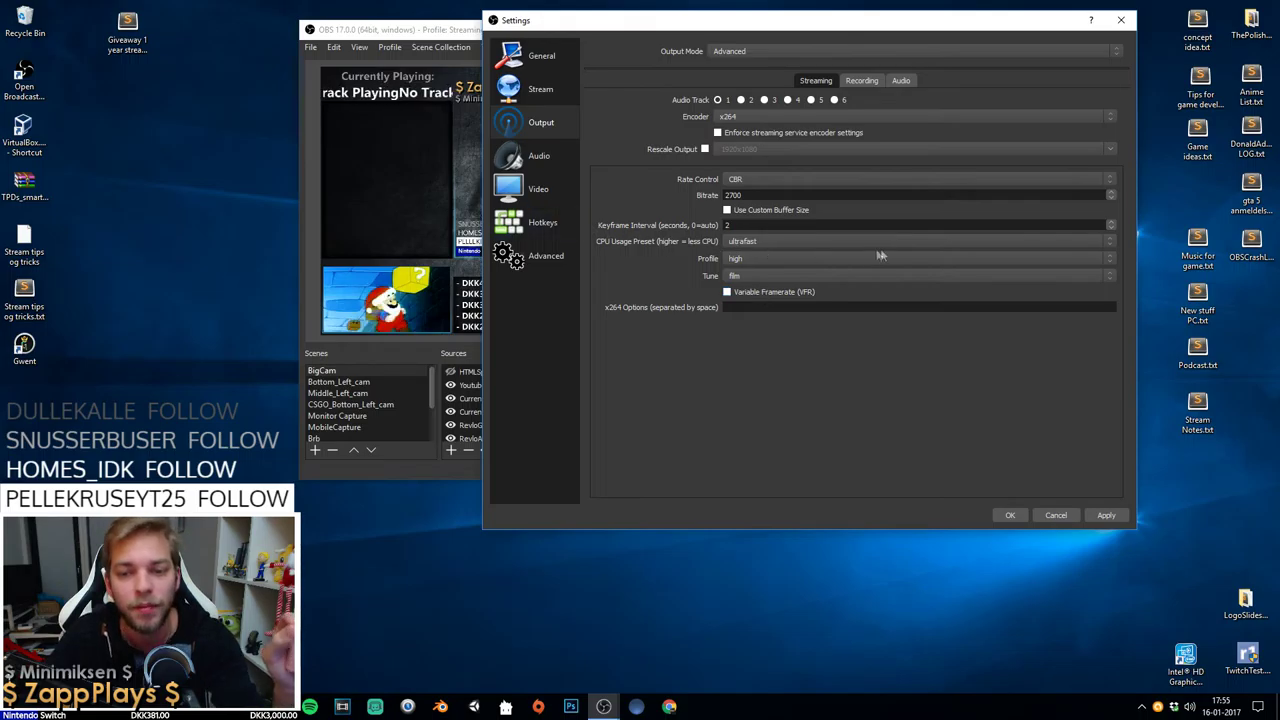
left_click(748, 243)
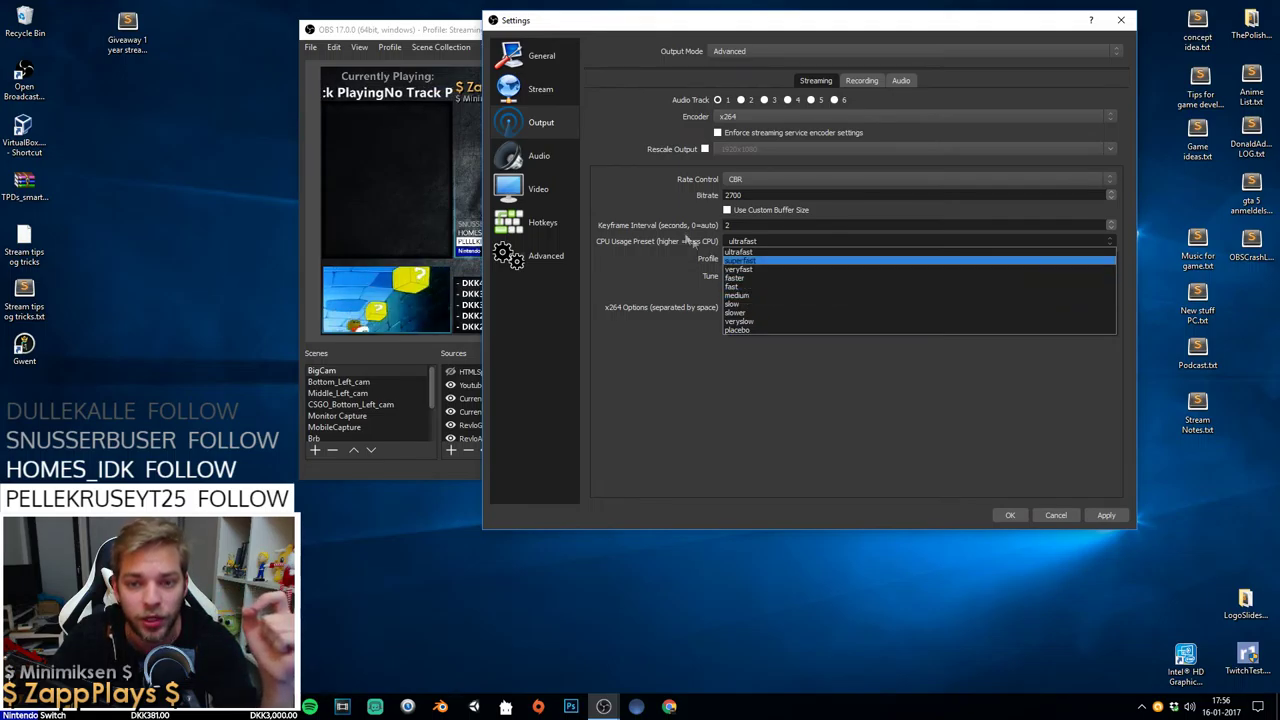
left_click(728, 240)
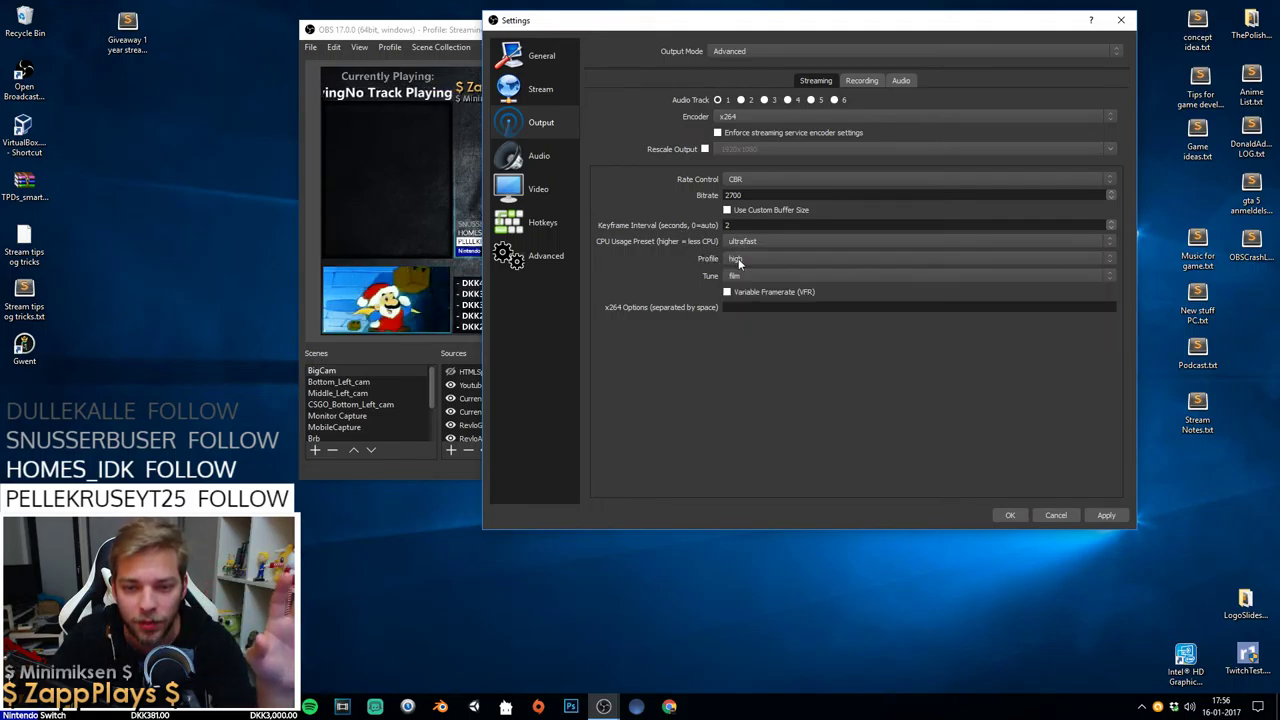
Review the x264 profile options, try baseline and return the profile to high.
left_click(736, 260)
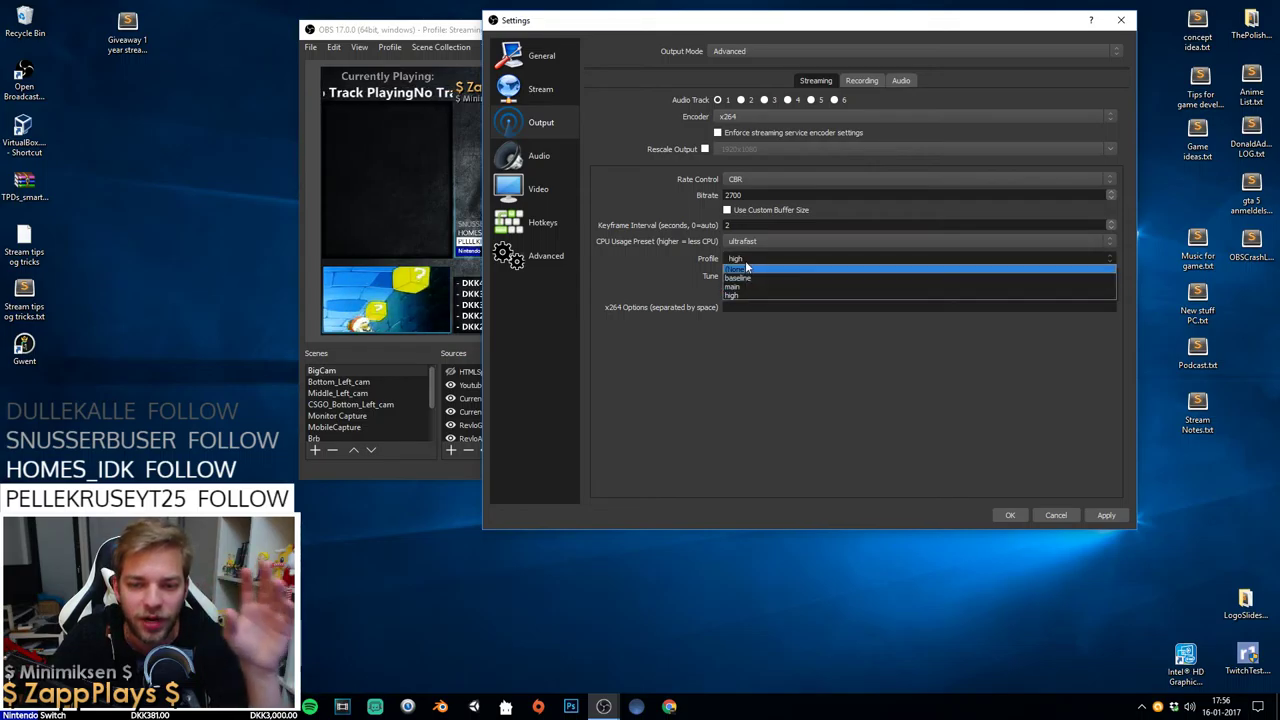
left_click(758, 325)
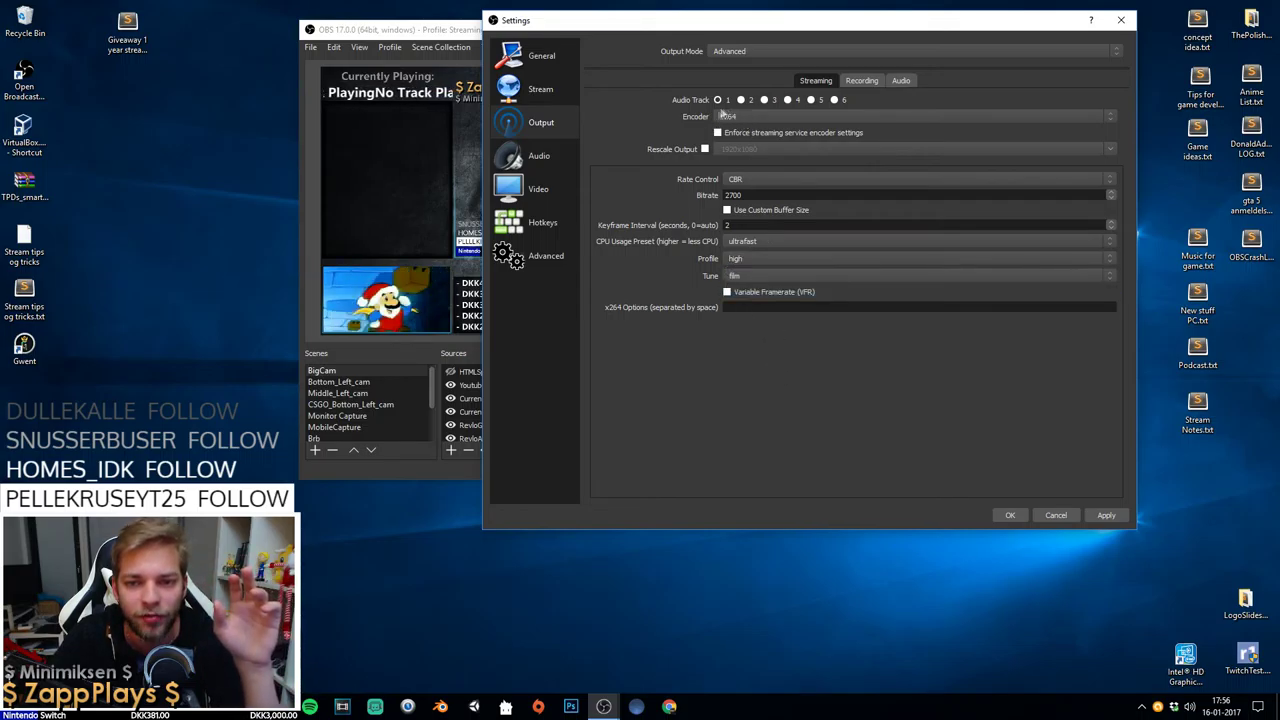
left_click(762, 257)
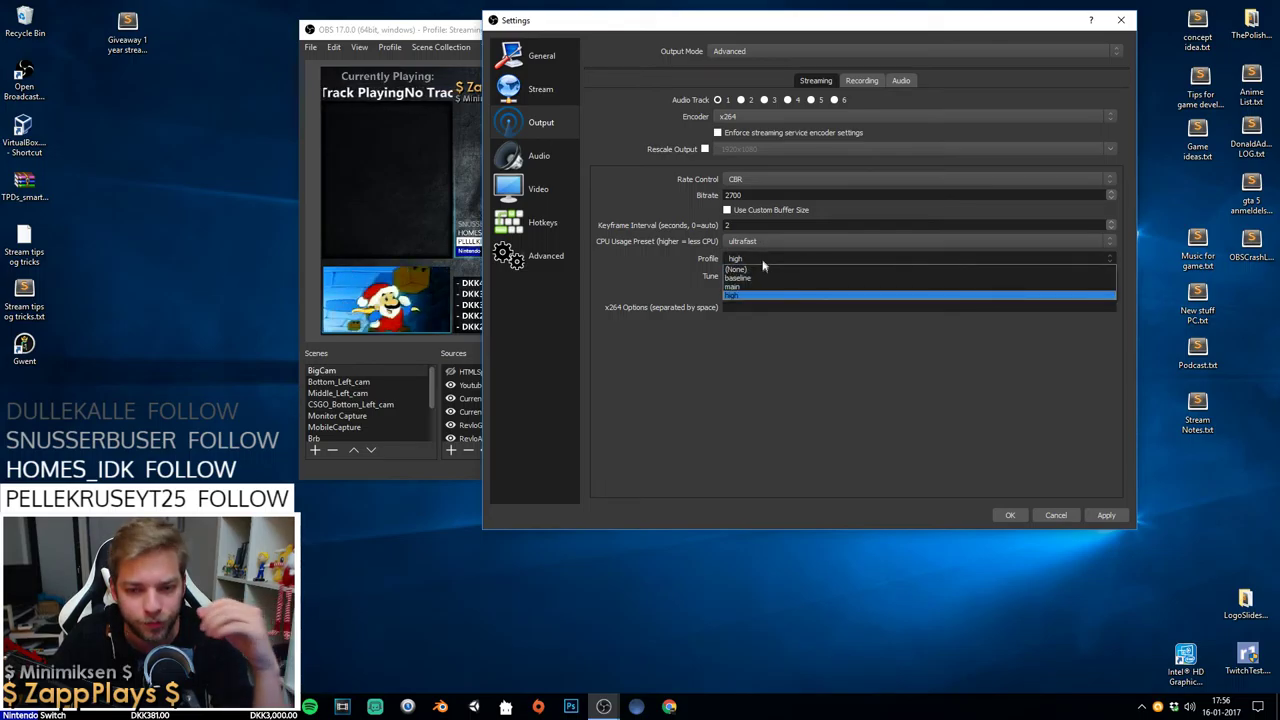
left_click(745, 277)
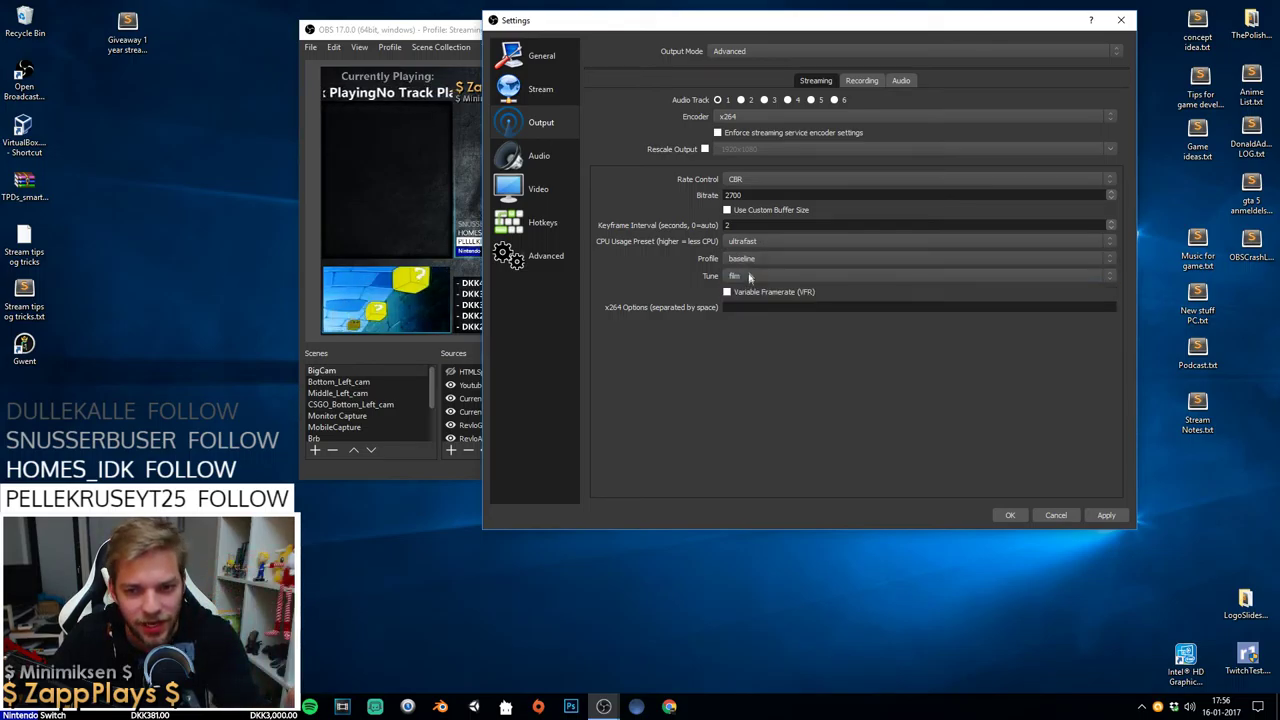
left_click(745, 262)
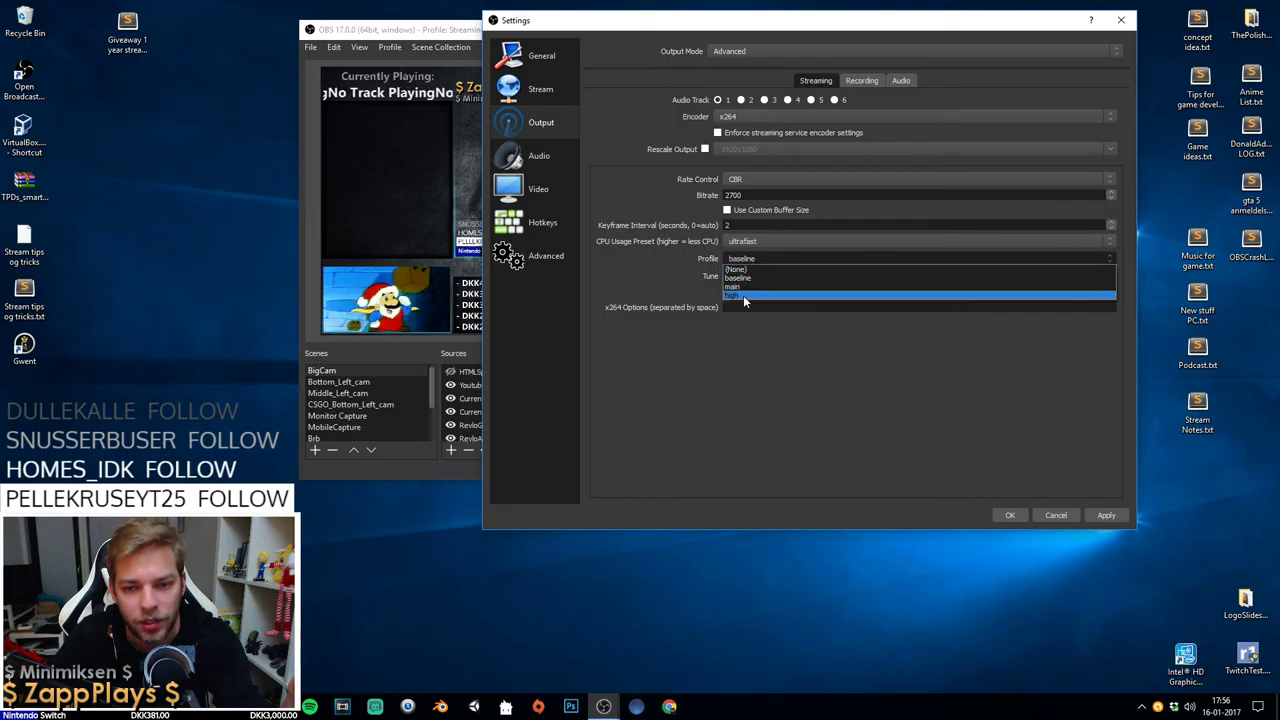
left_click(738, 298)
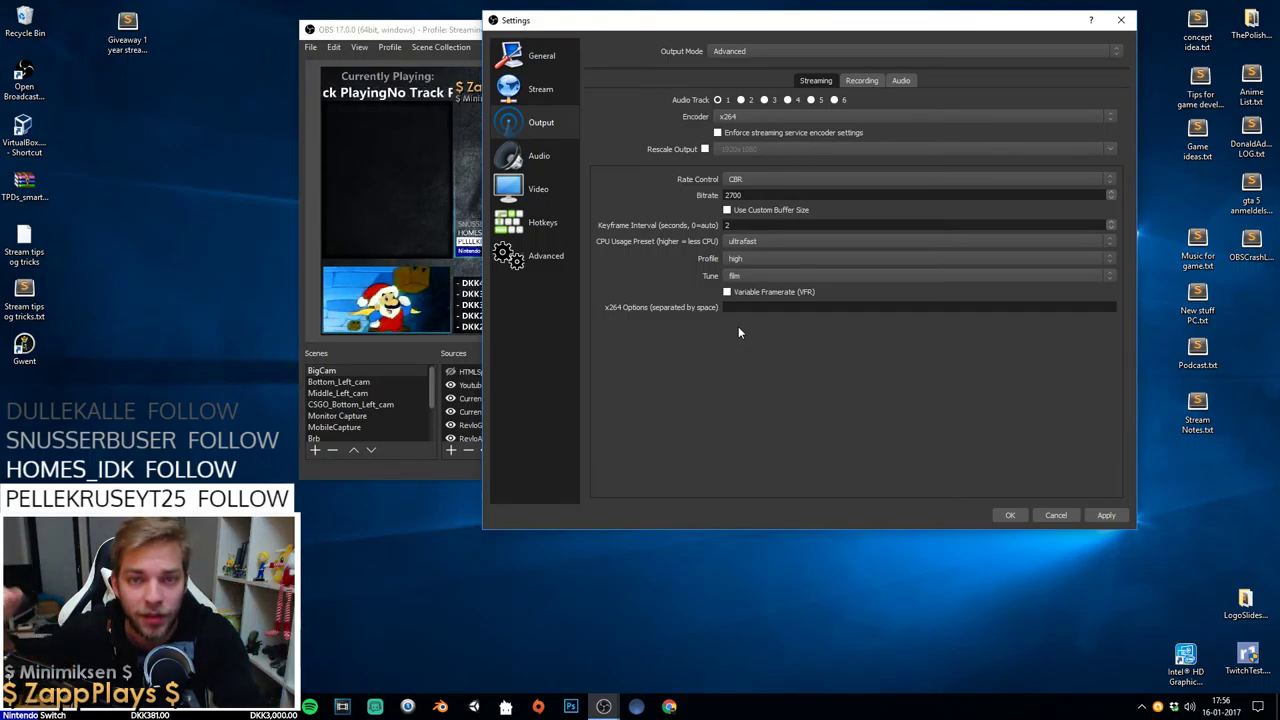
left_click(745, 259)
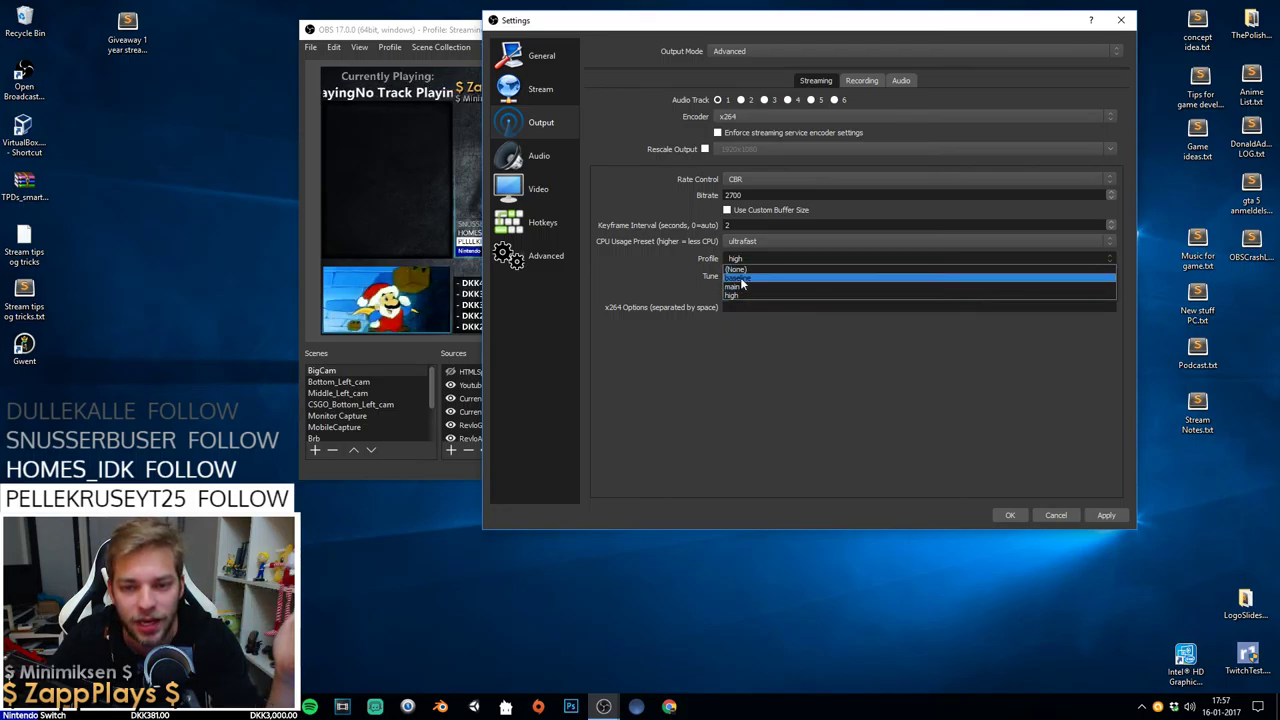
left_click(740, 295)
Try (None) as the x264 tune option together with the baseline profile.
left_click(735, 278)
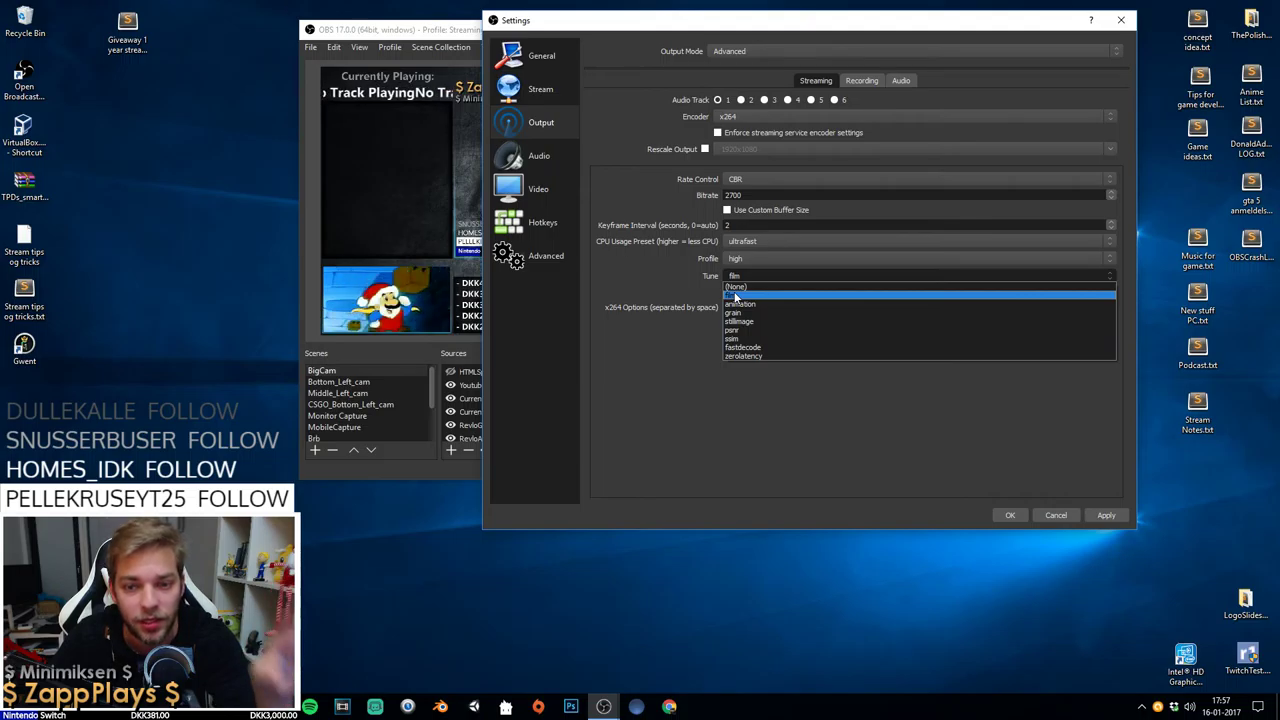
left_click(734, 287)
left_click(729, 277)
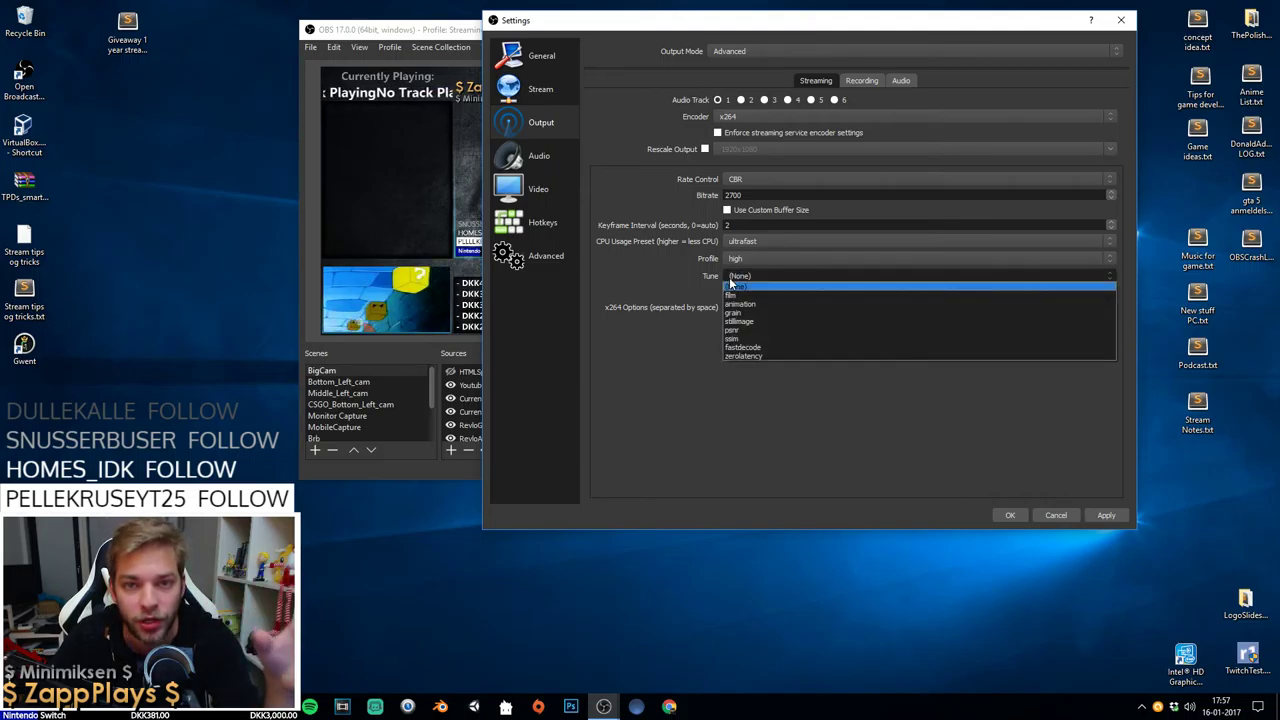
left_click(731, 286)
left_click(752, 258)
left_click(755, 277)
left_click(740, 275)
left_click(740, 276)
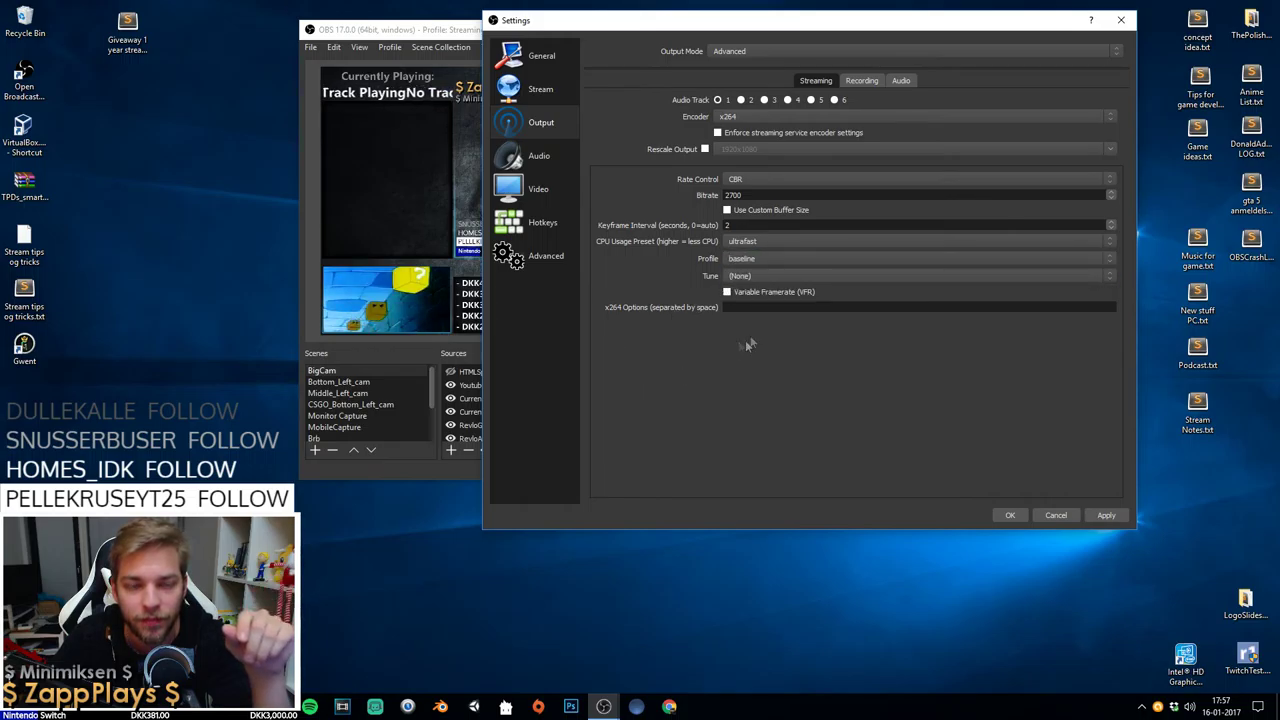
Check the CPU usage preset and tune settings, and set the streaming encoder profile to high.
left_click(766, 241)
left_click(760, 245)
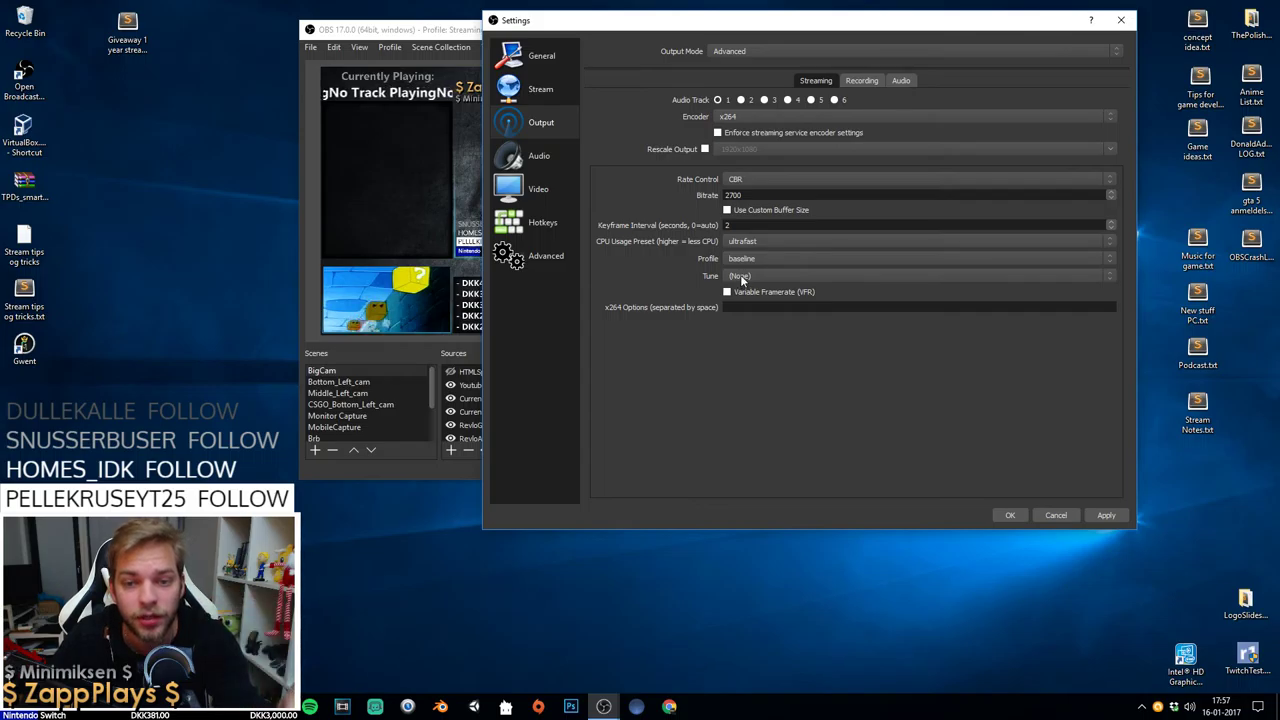
left_click(741, 278)
left_click(745, 258)
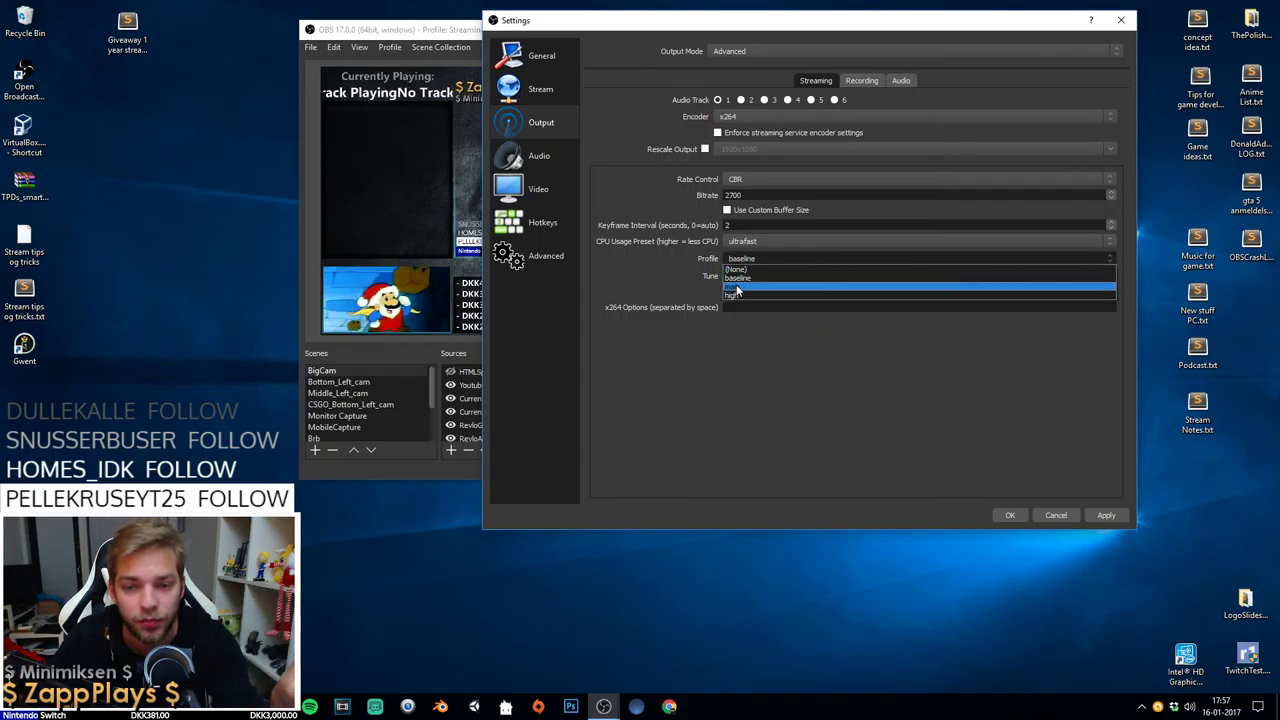
left_click(736, 296)
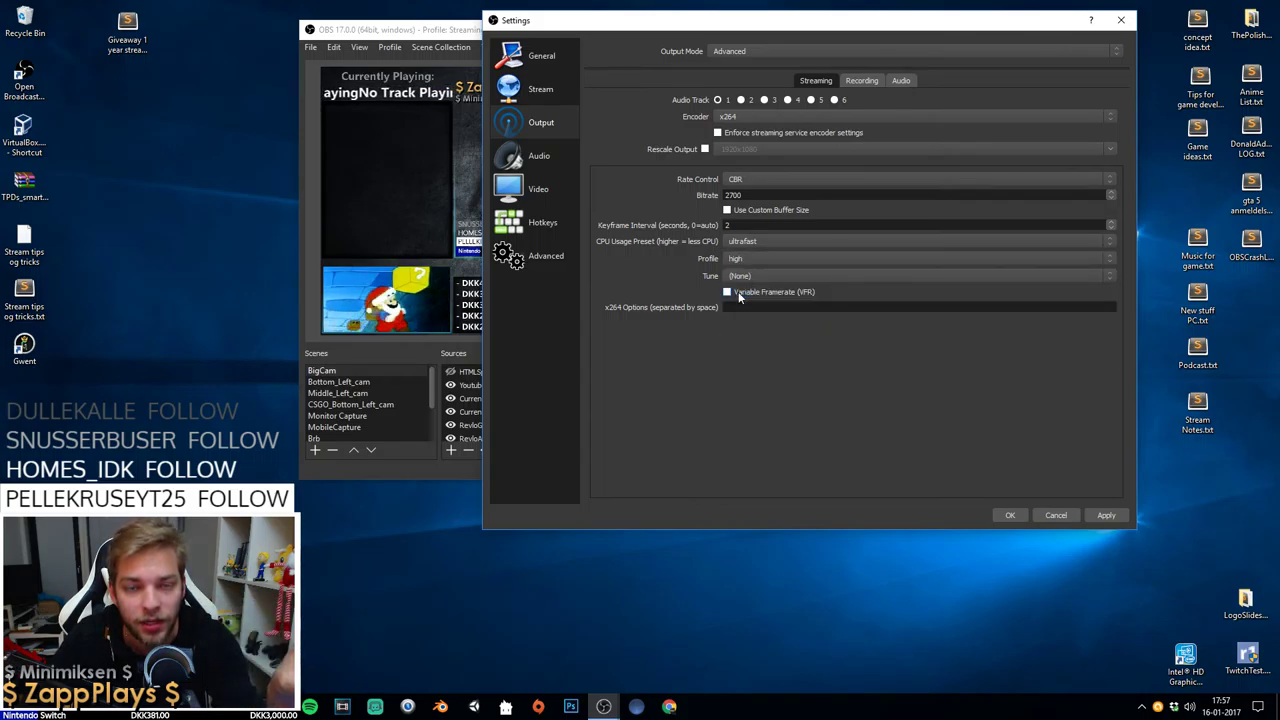
Set the x264 tune option to film and the CPU usage preset to veryfast.
left_click(745, 275)
left_click(748, 287)
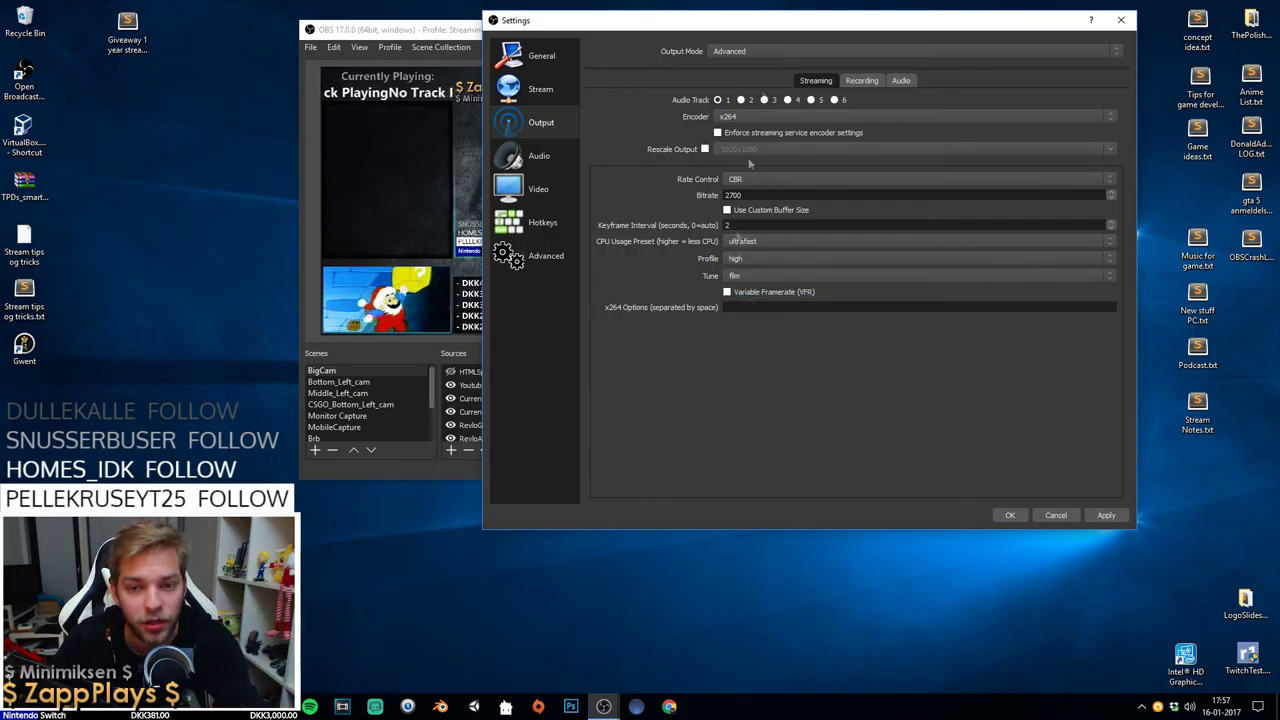
left_click(742, 241)
left_click(740, 263)
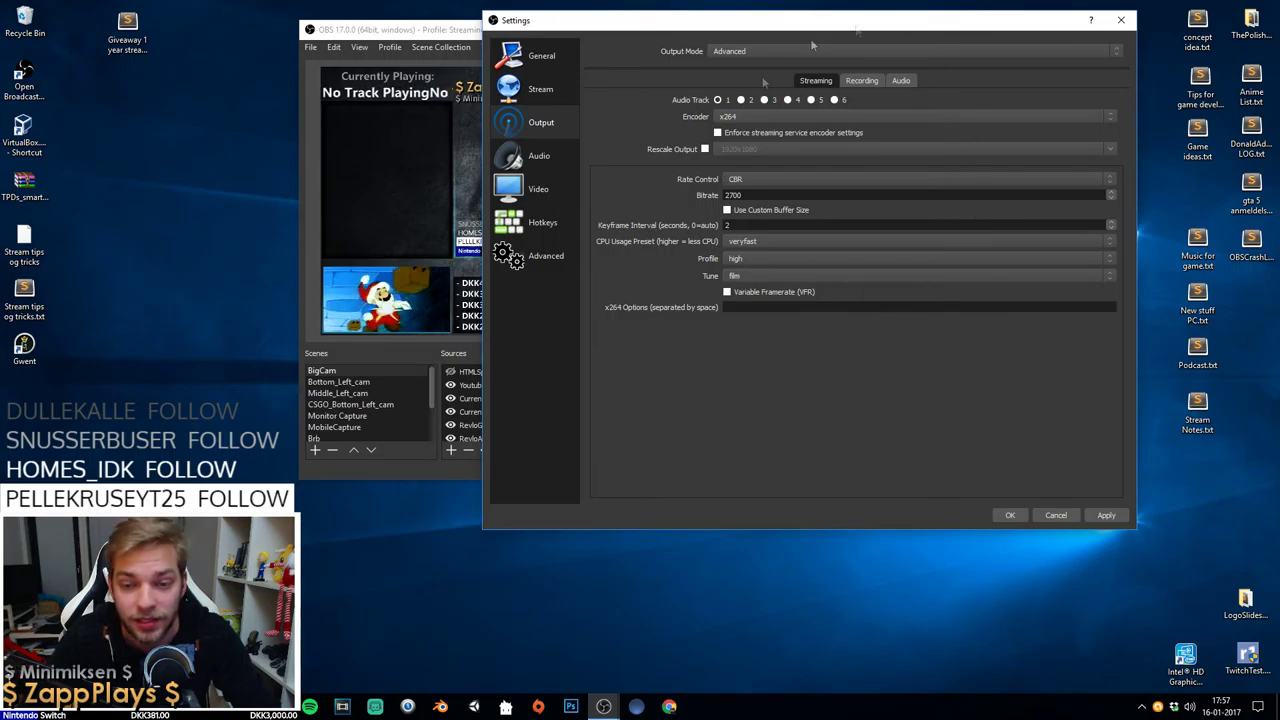
Set the CPU usage preset to ultrafast and check the available desktop audio devices in the audio settings.
left_click(741, 245)
left_click(737, 252)
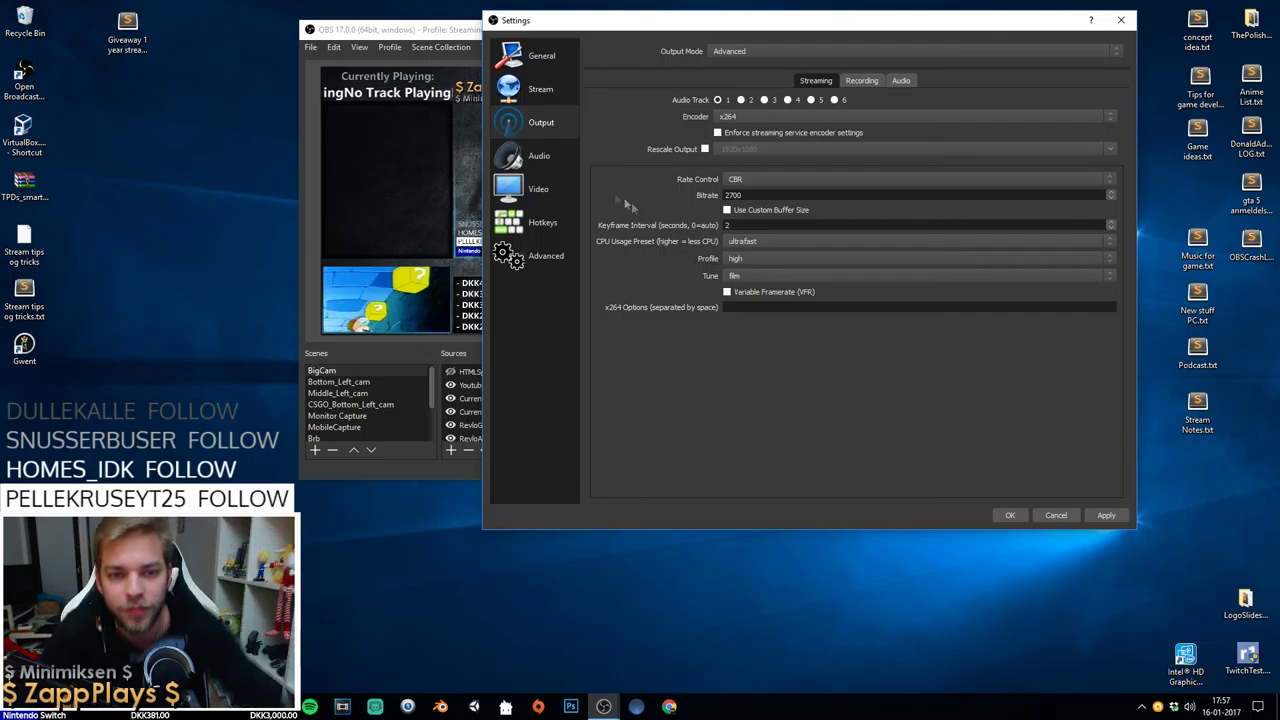
left_click(540, 157)
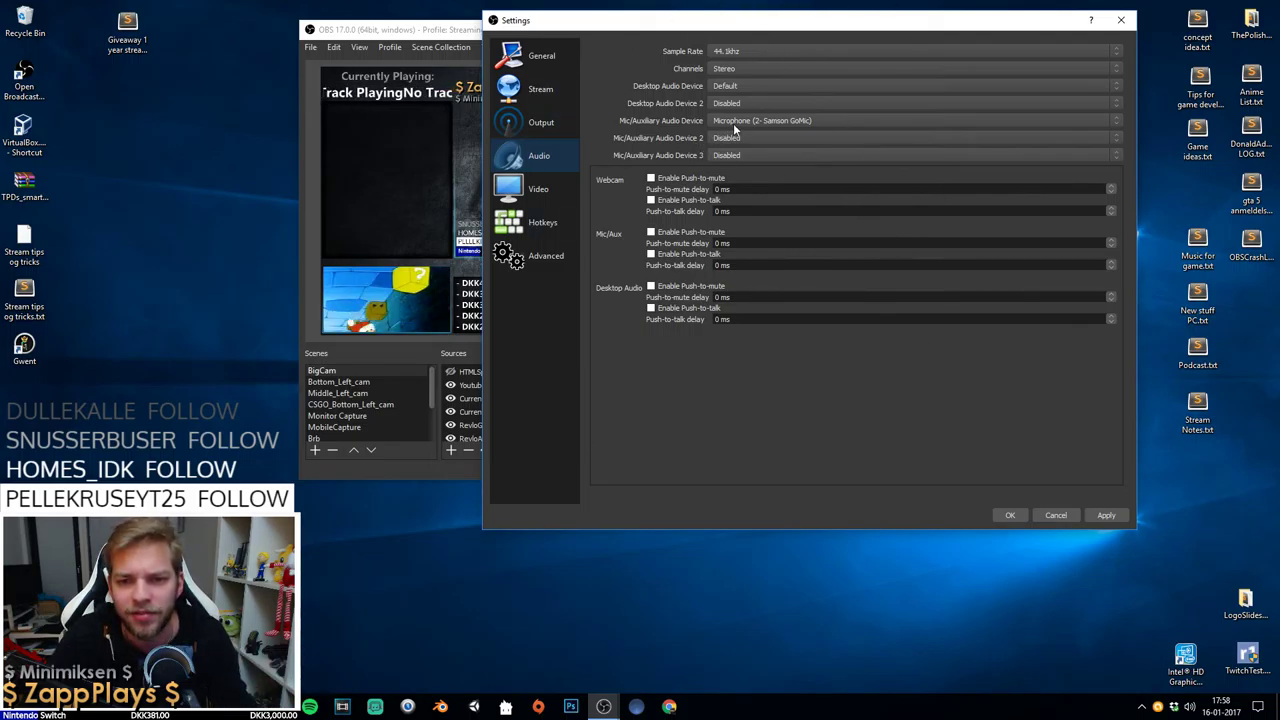
left_click(754, 87)
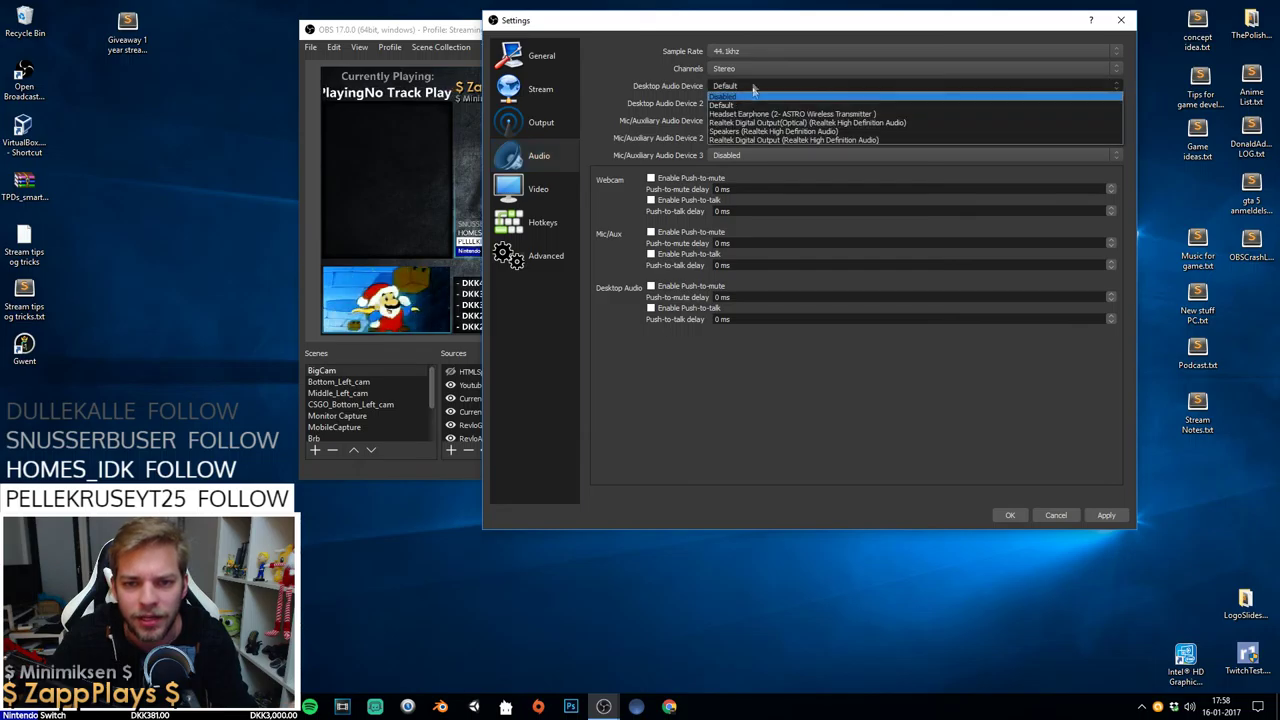
left_click(808, 392)
Examine the base canvas resolution and the scaled output resolution in the video settings.
left_click(538, 188)
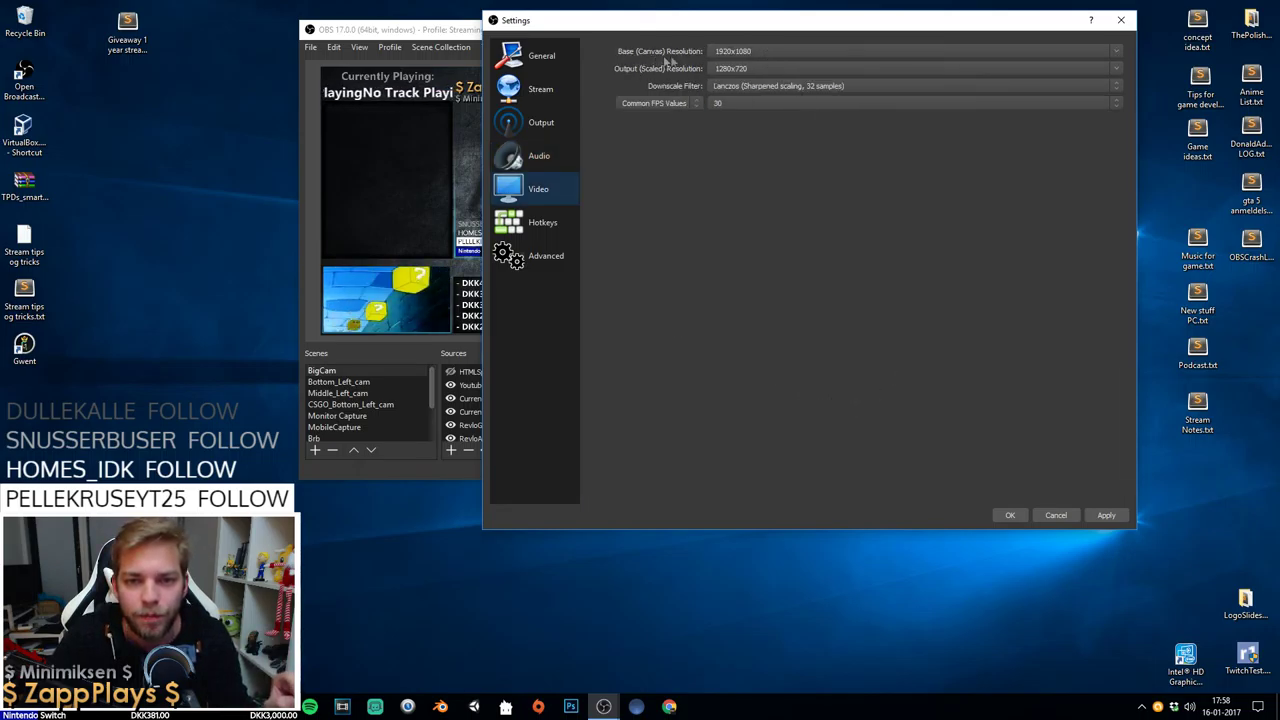
left_click_drag(728, 24, 910, 196)
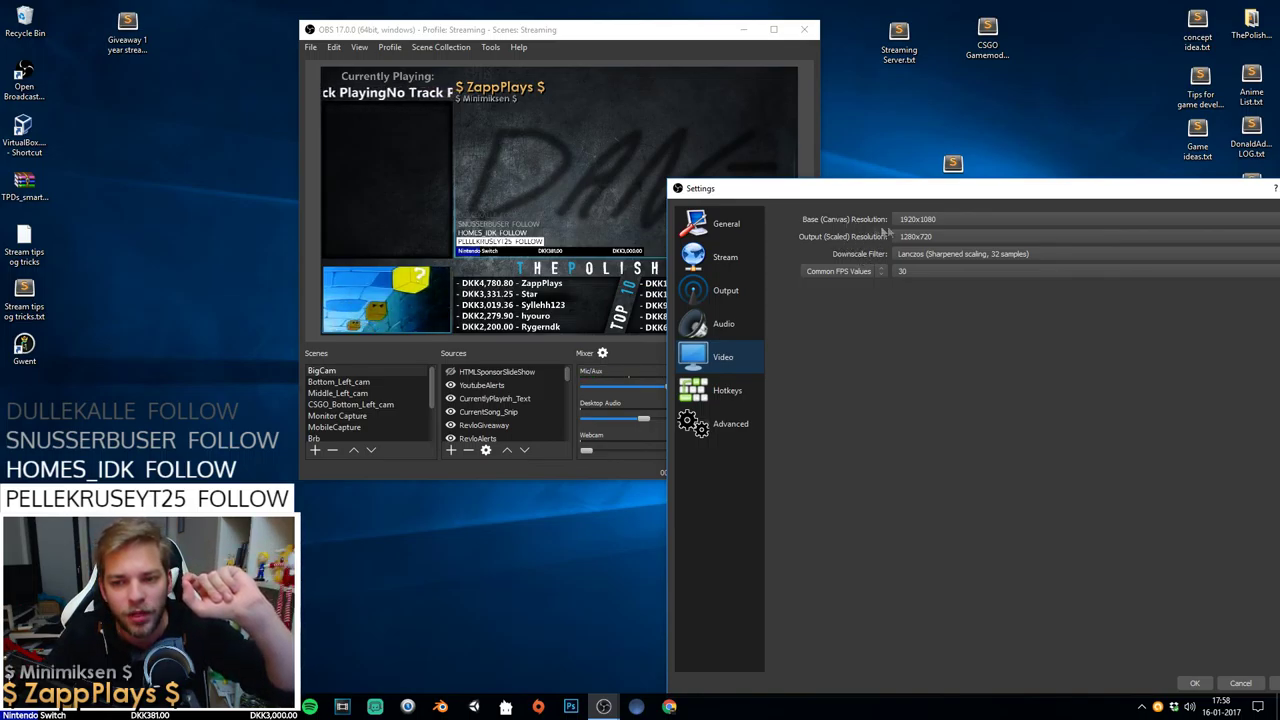
mouse_move(914, 237)
left_mouse_down()
mouse_move(897, 250)
mouse_move(898, 237)
left_mouse_up()
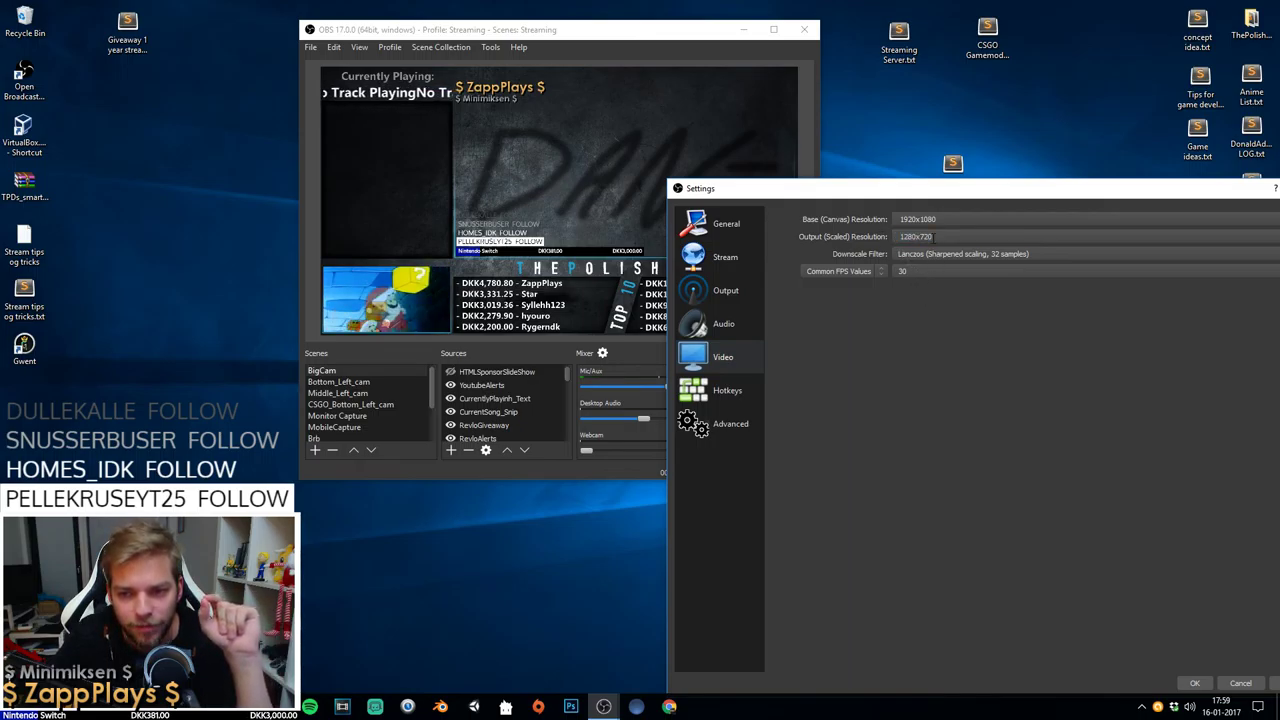
left_click_drag(940, 237, 868, 229)
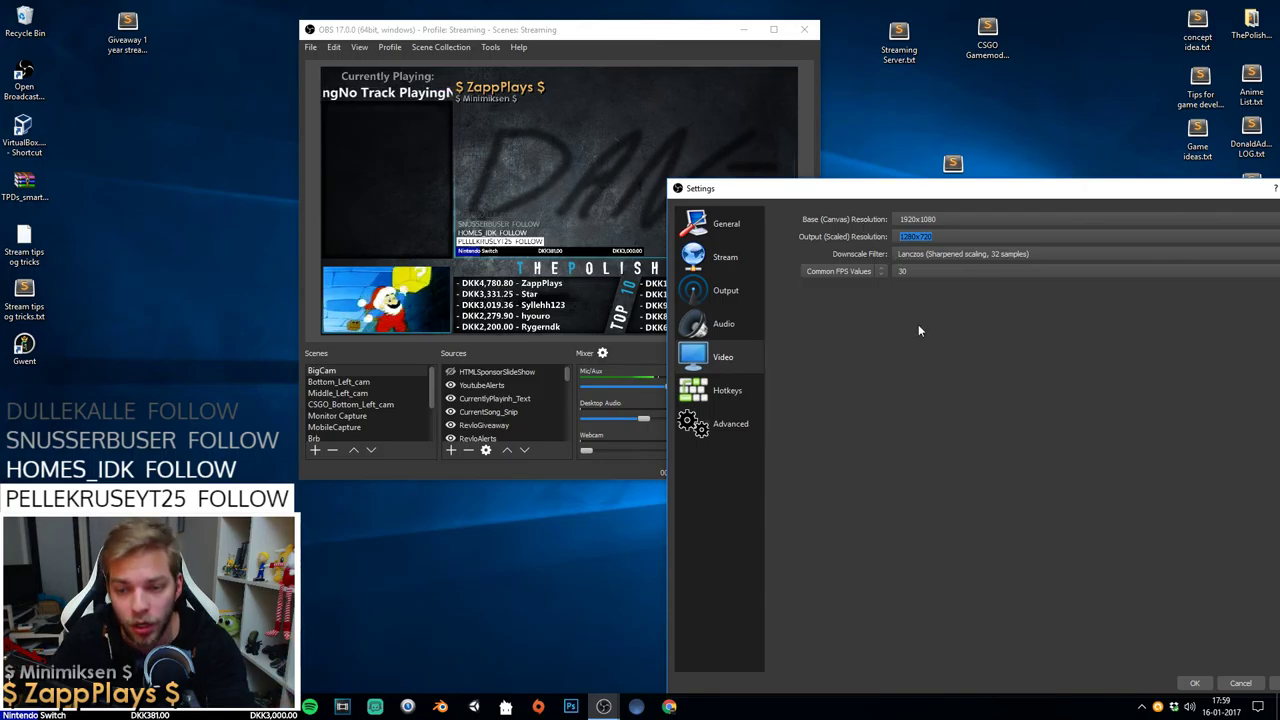
left_click(940, 236)
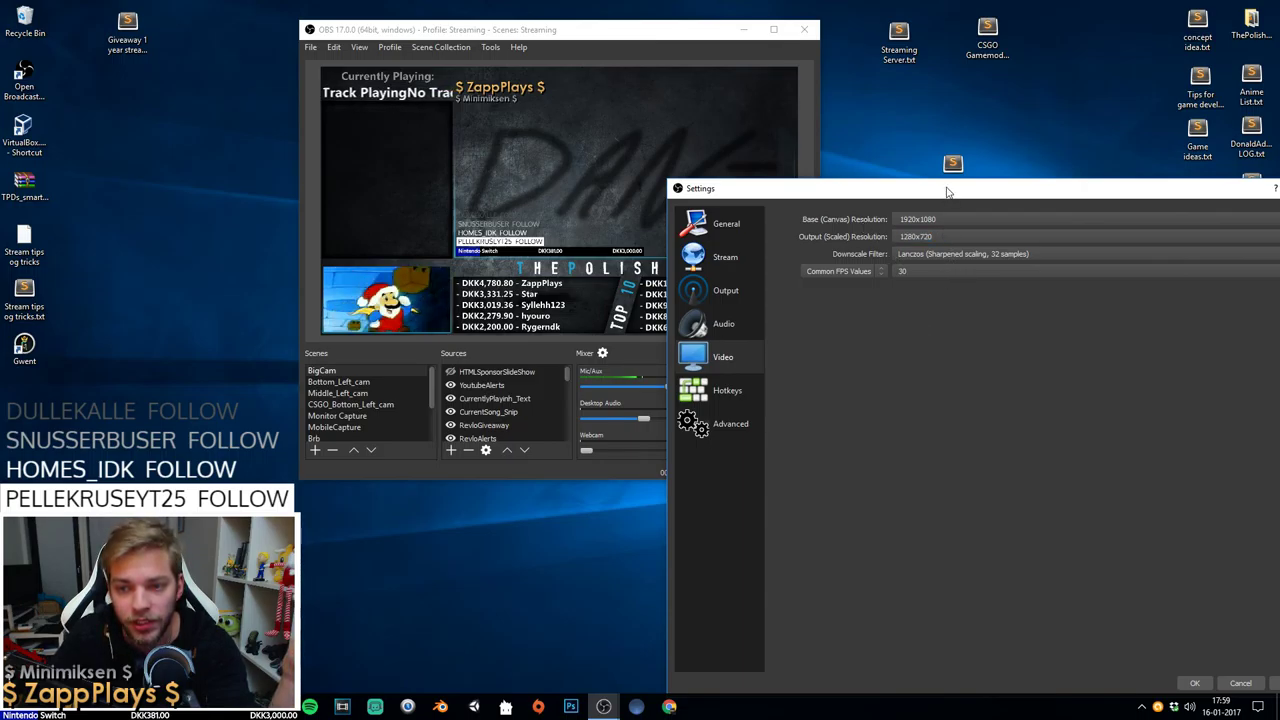
left_click_drag(949, 189, 883, 154)
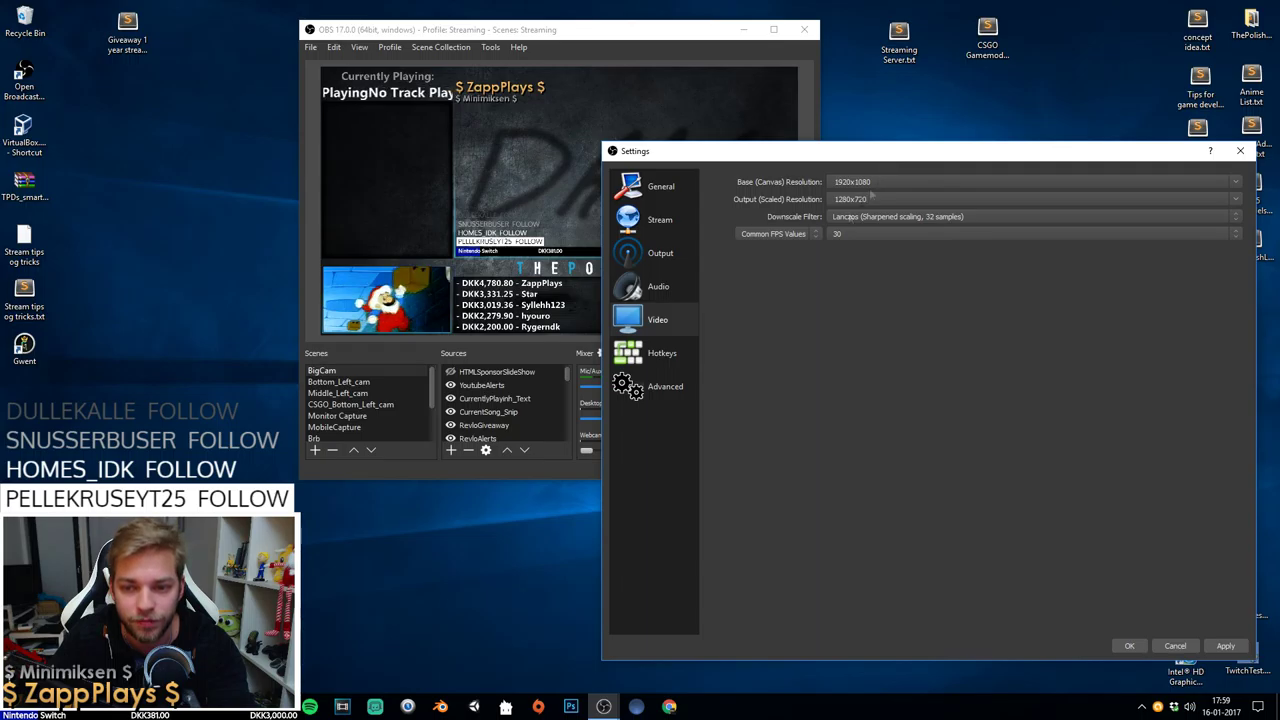
Try 1920x1080 as the output (scaled) resolution and set it back to 1280x720.
left_click(875, 199)
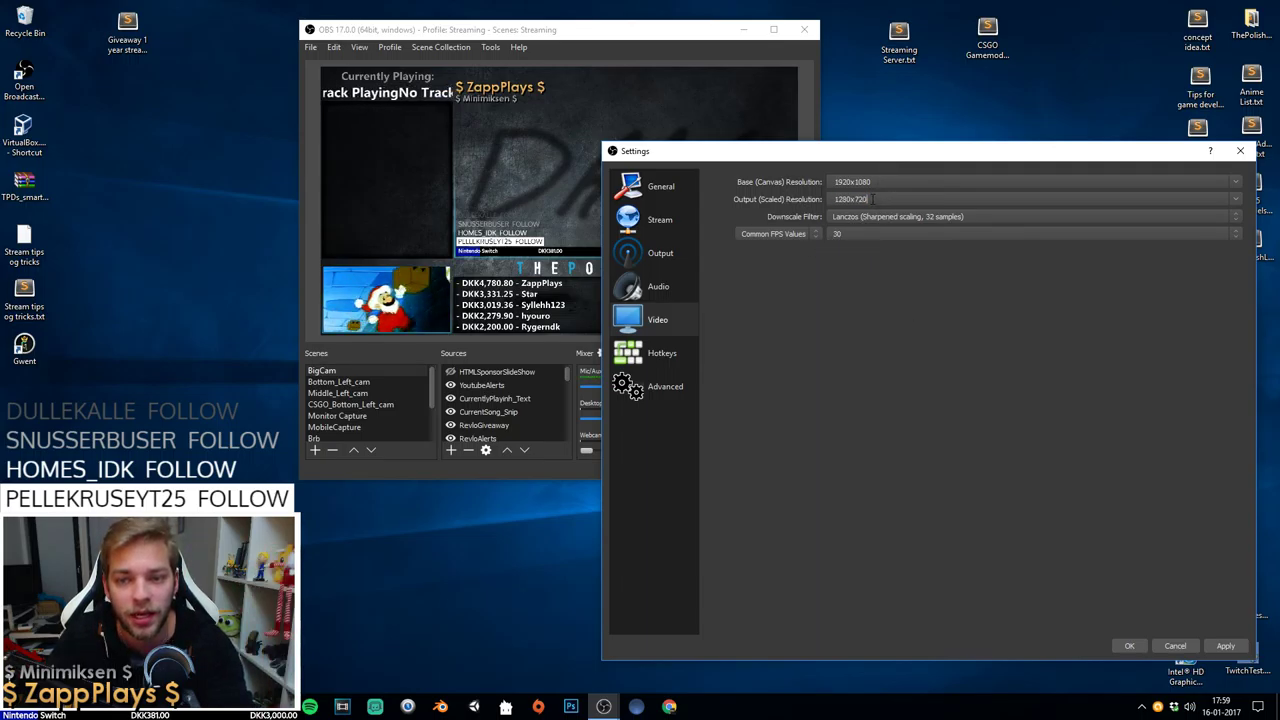
left_click(1236, 199)
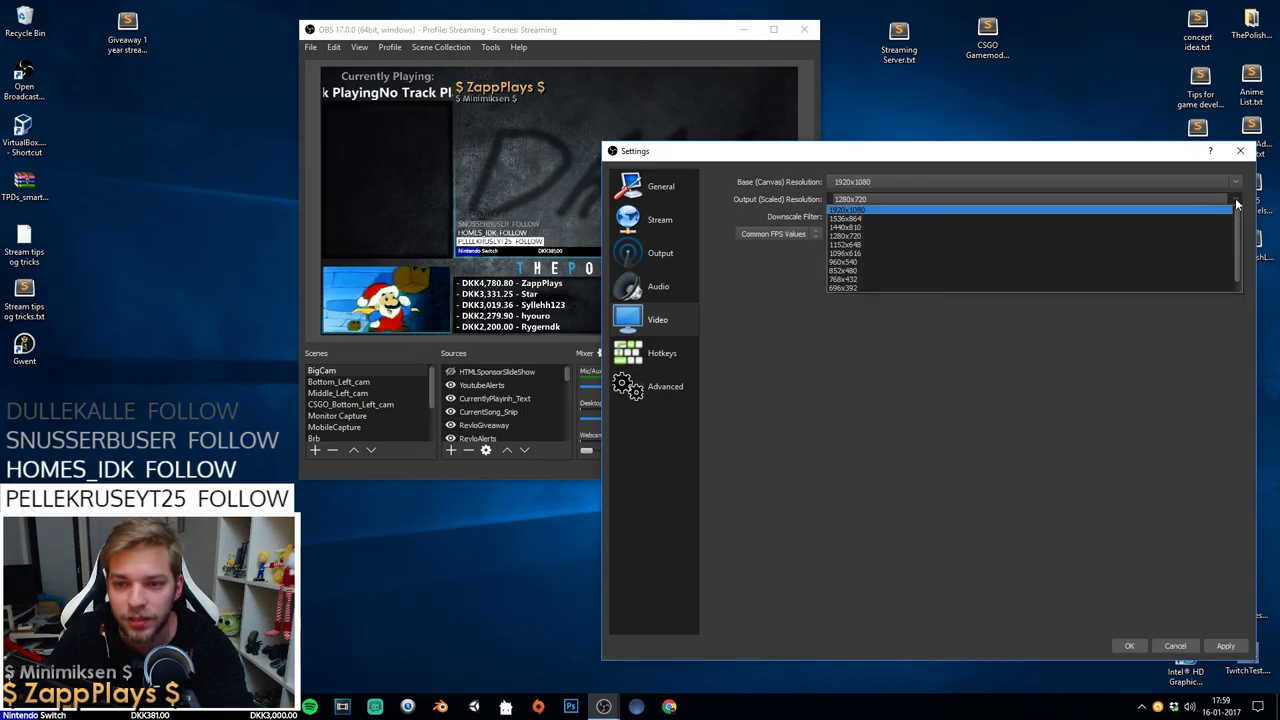
left_click(843, 211)
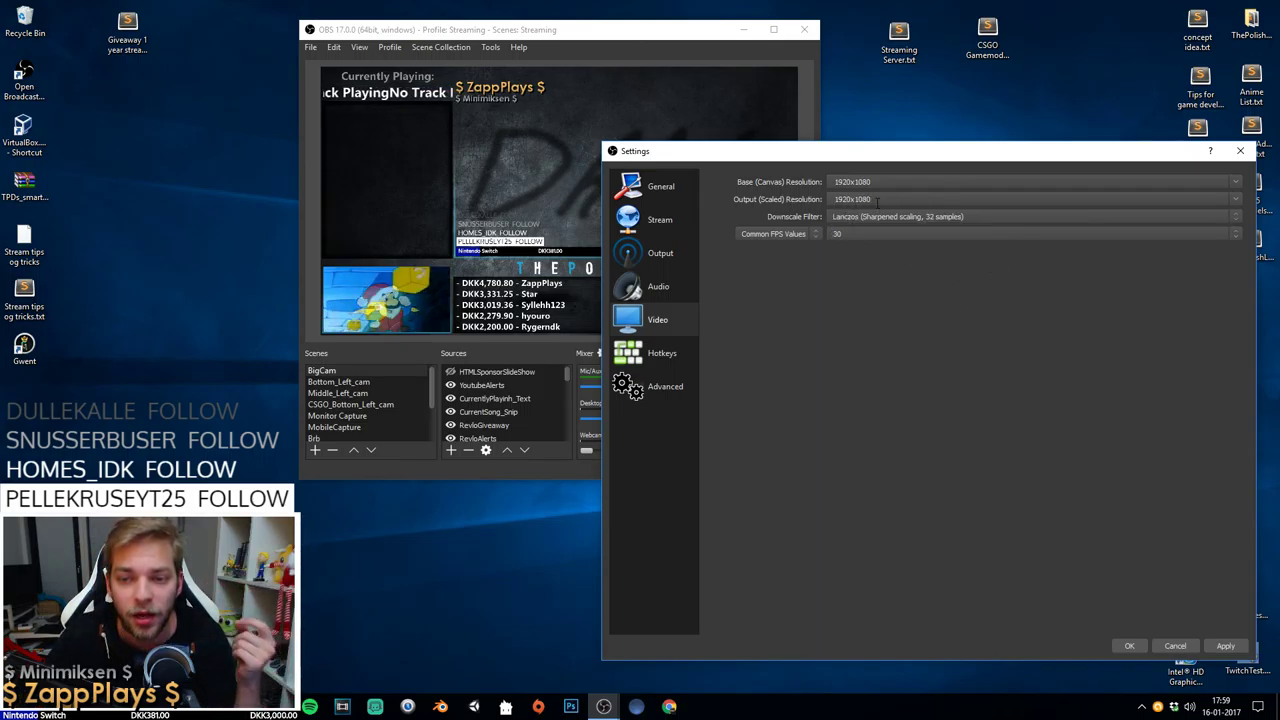
left_click(1234, 200)
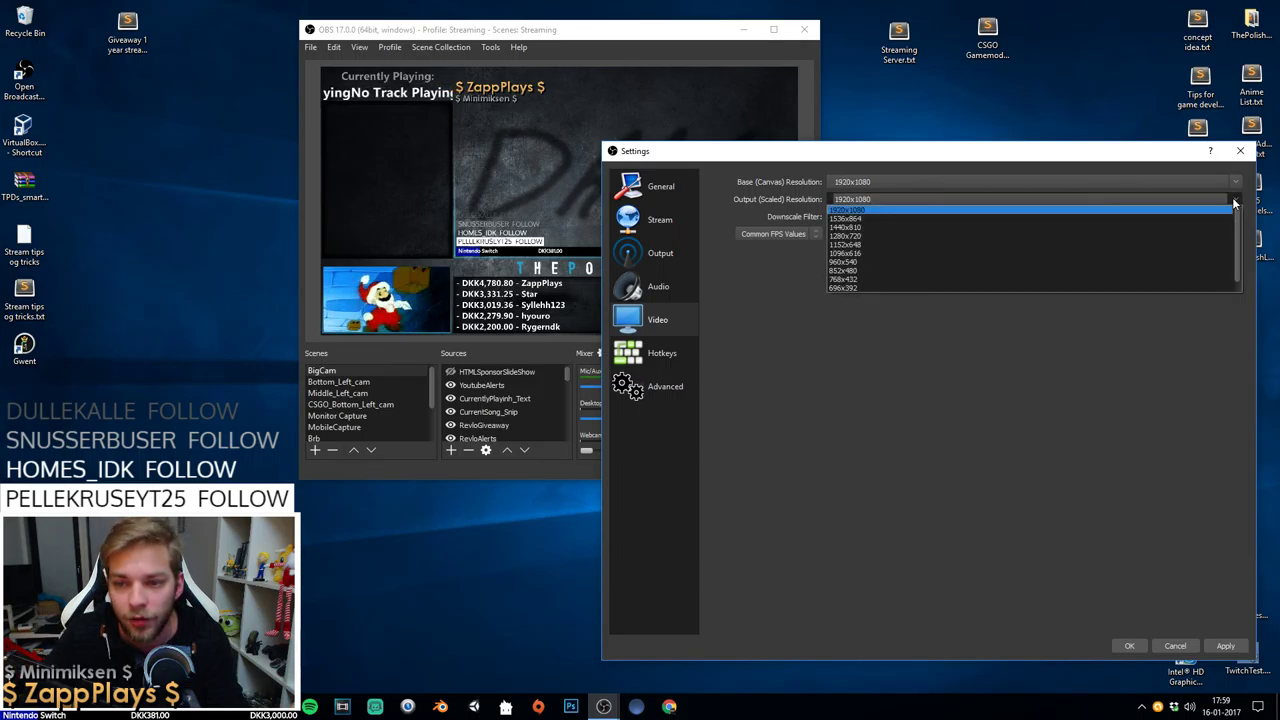
left_click(986, 237)
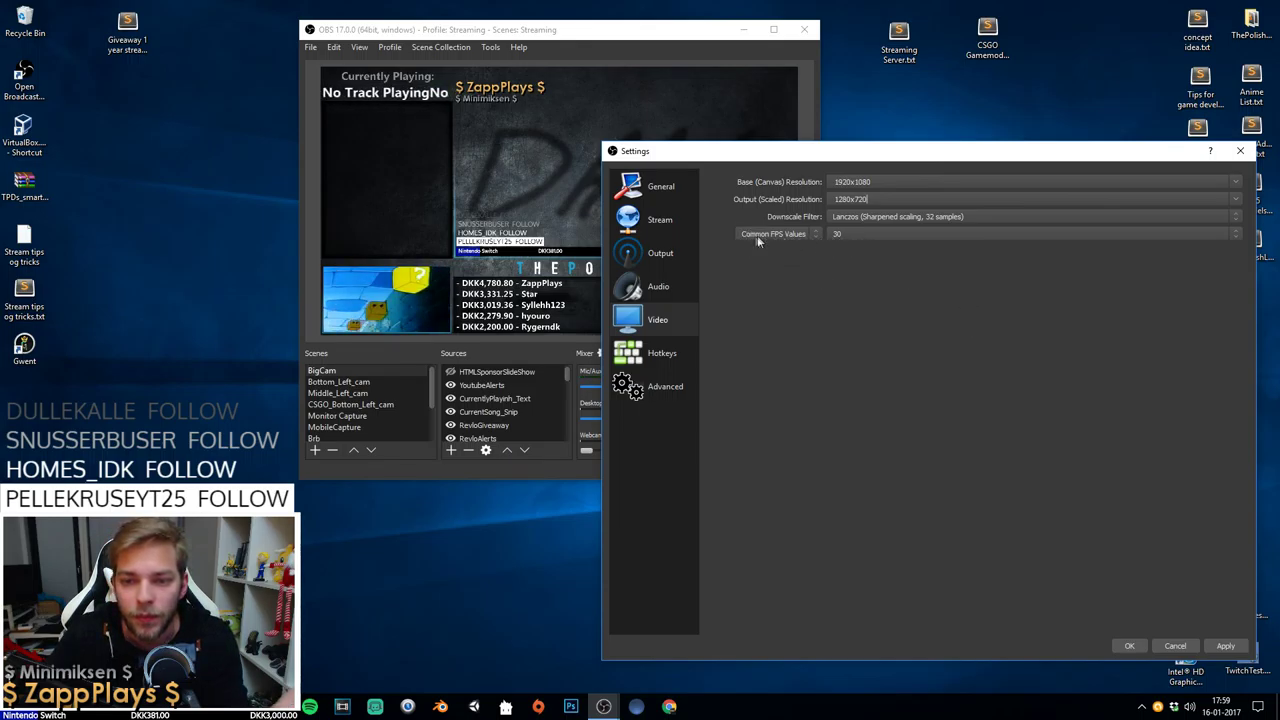
Choose Lanczos (Sharpened scaling, 32 samples) as the downscale filter and 30 as the common FPS value.
left_click(882, 218)
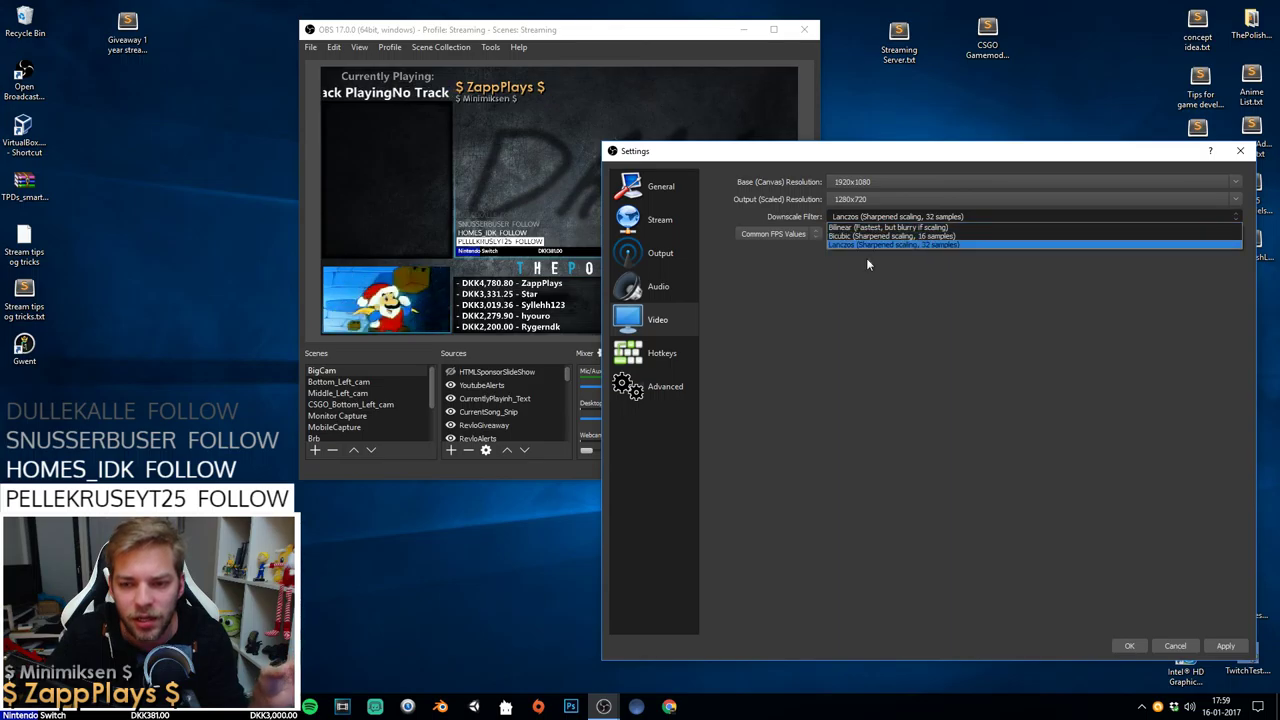
left_click(866, 246)
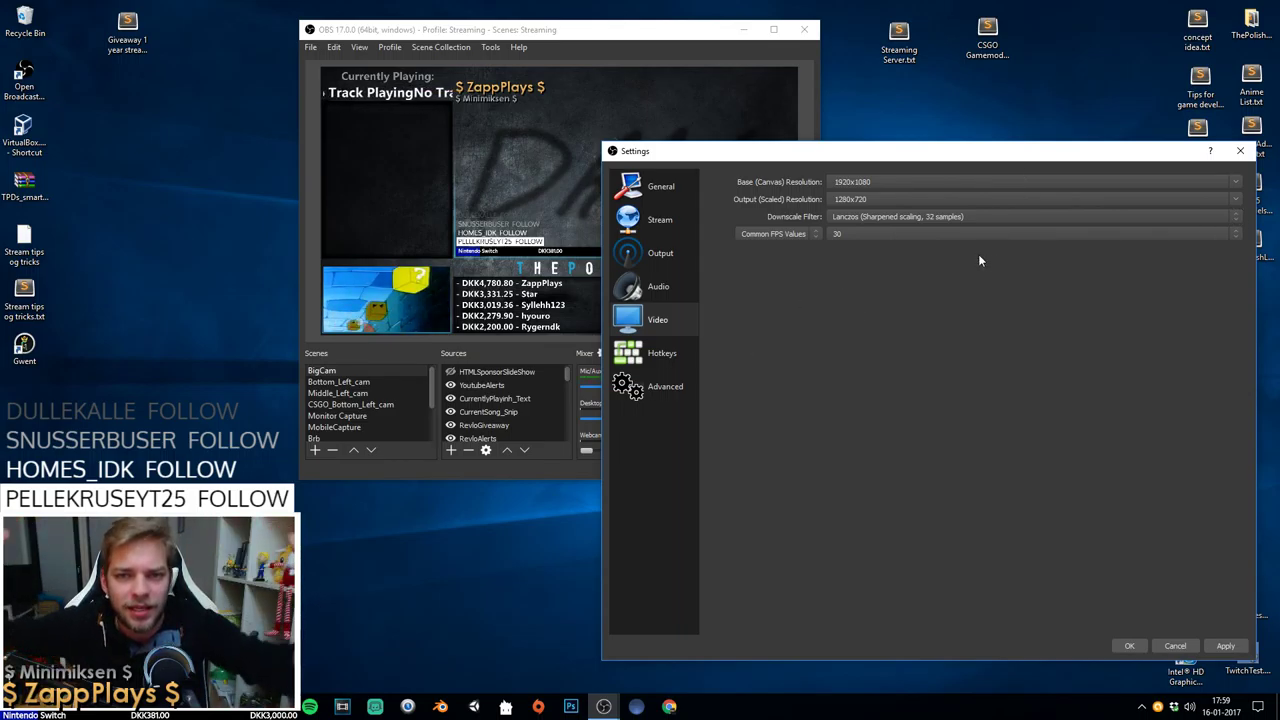
left_click(950, 236)
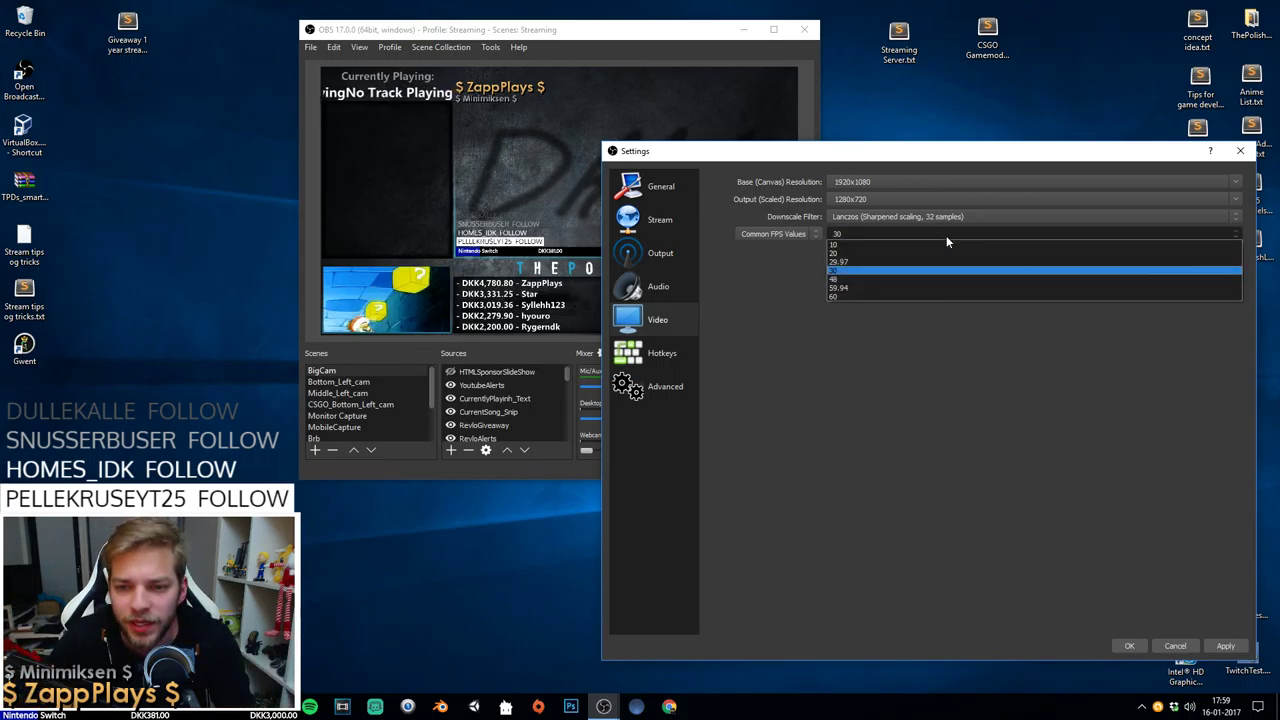
left_click(891, 272)
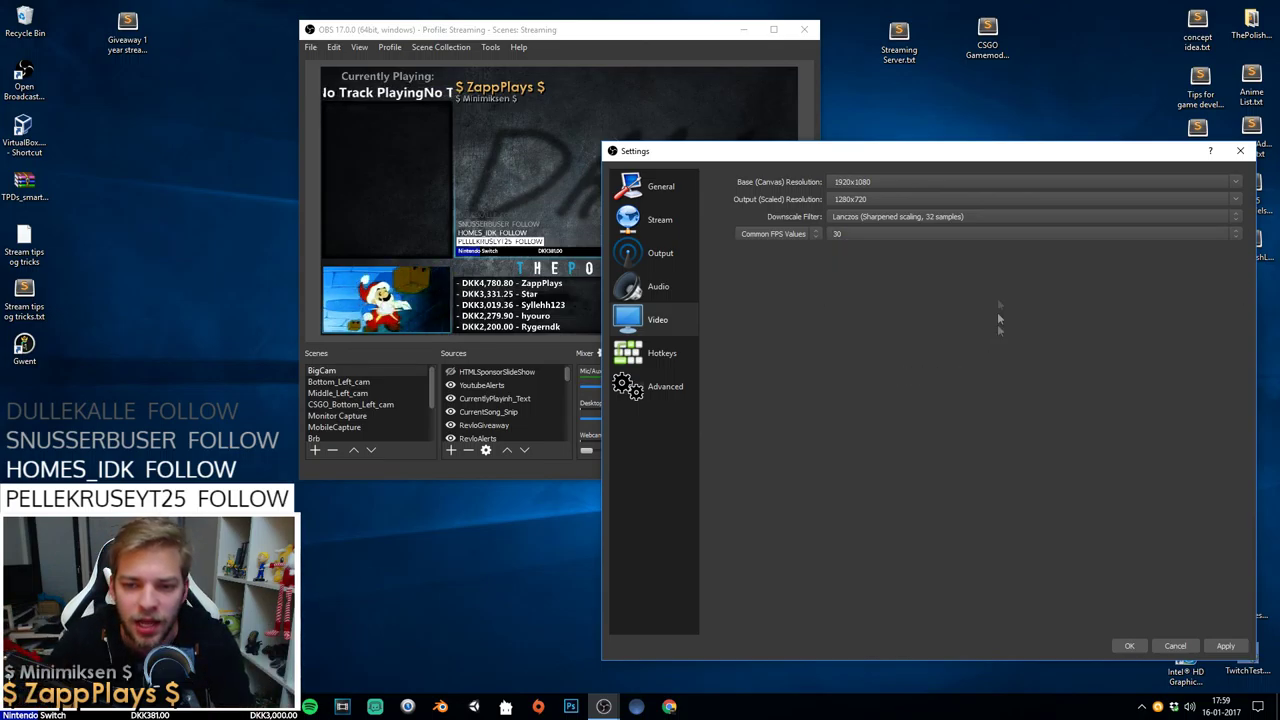
left_click(848, 234)
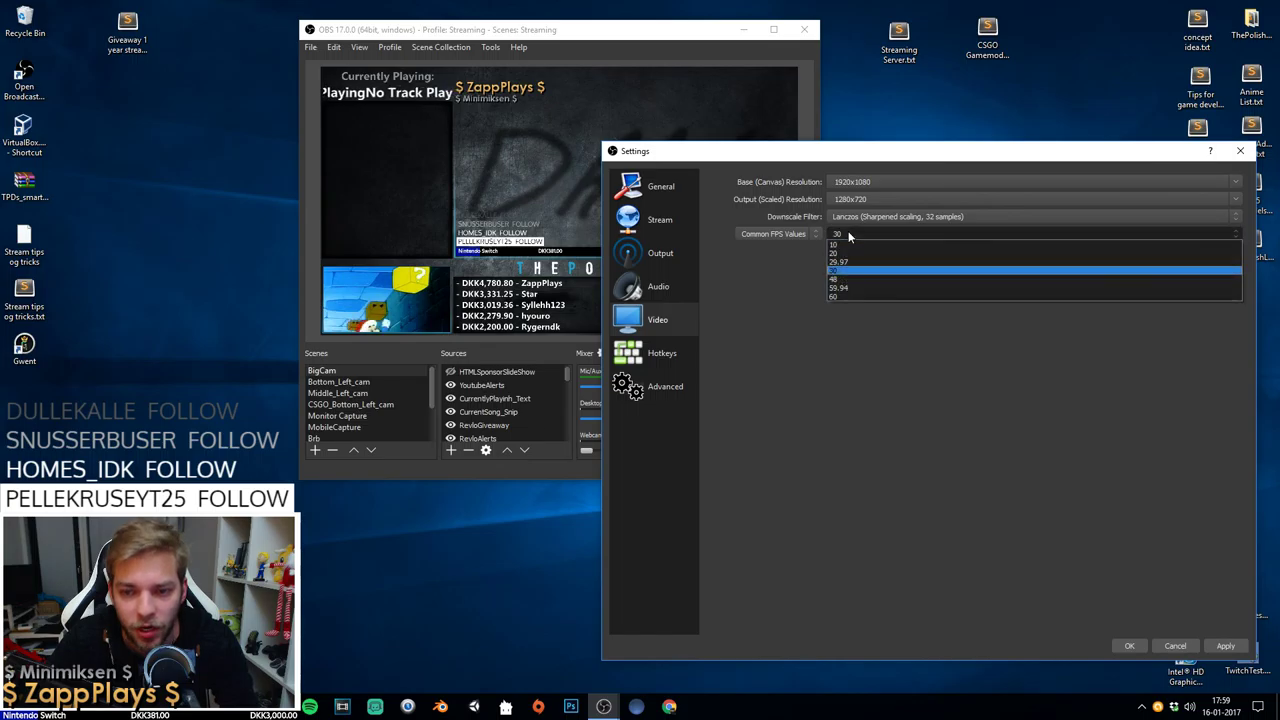
left_click(861, 345)
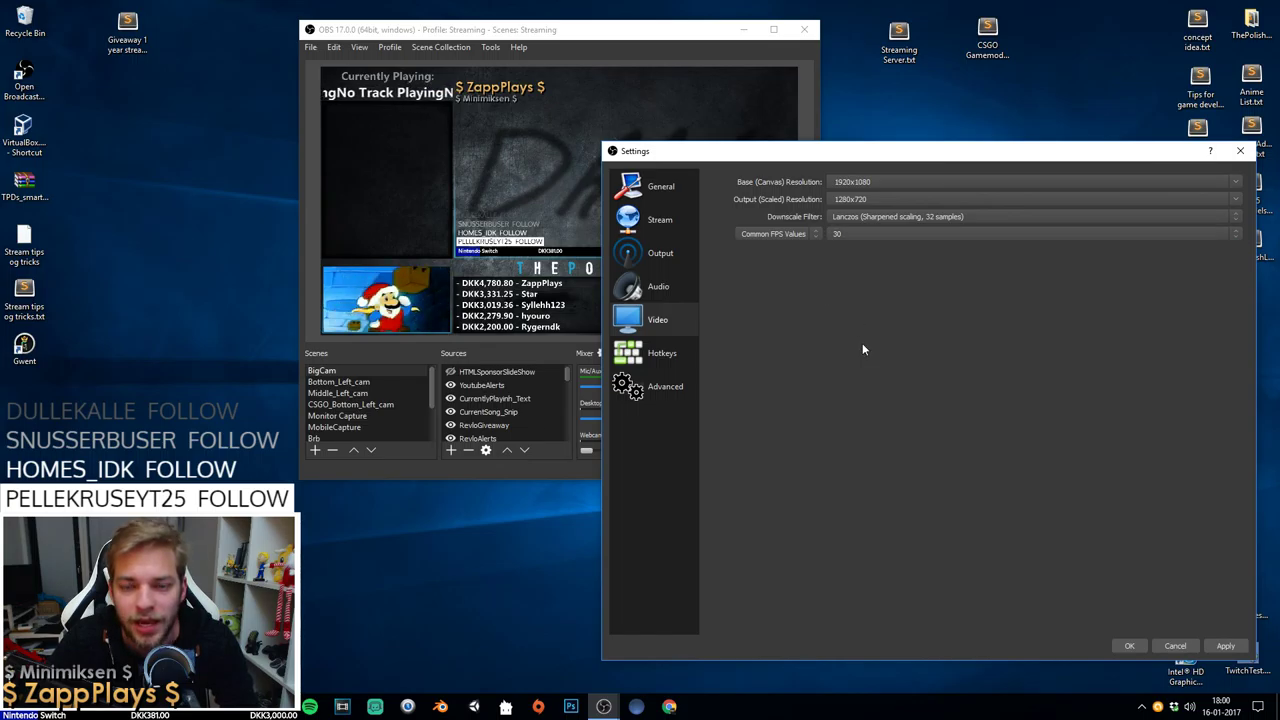
left_click(838, 234)
left_click(836, 256)
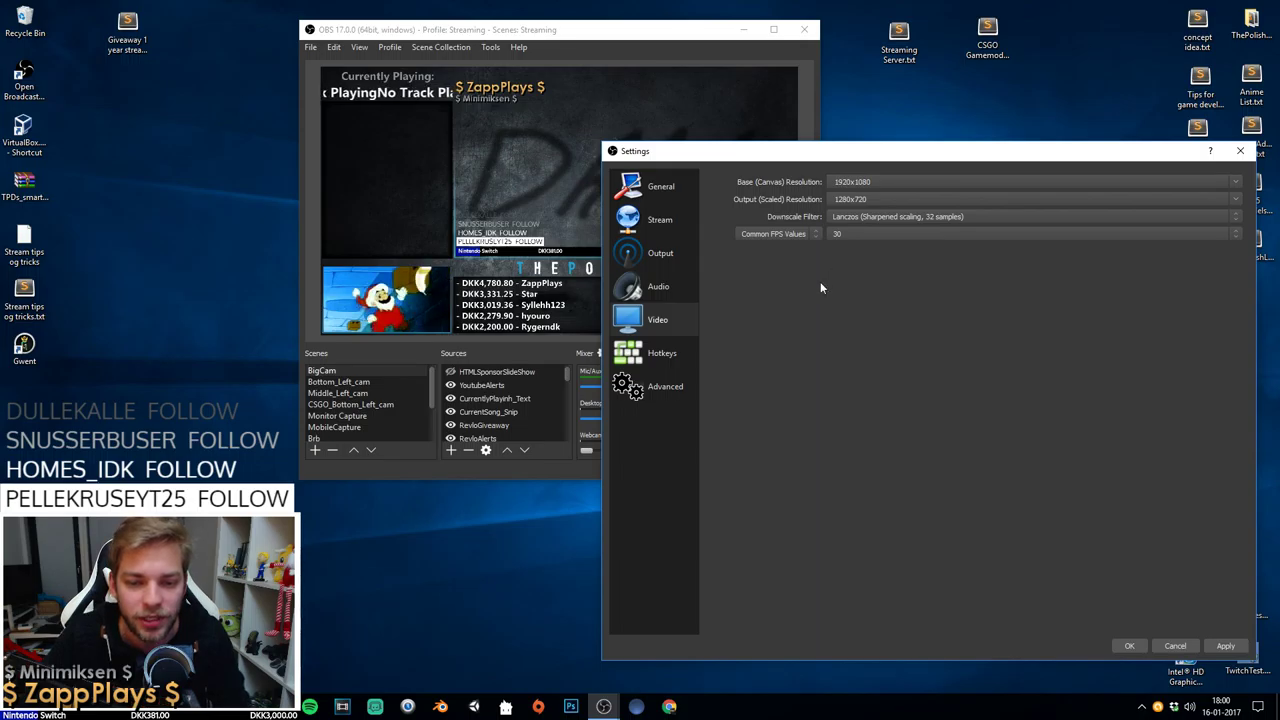
Look over the advanced, hotkey and audio settings.
left_click(662, 358)
left_click(662, 386)
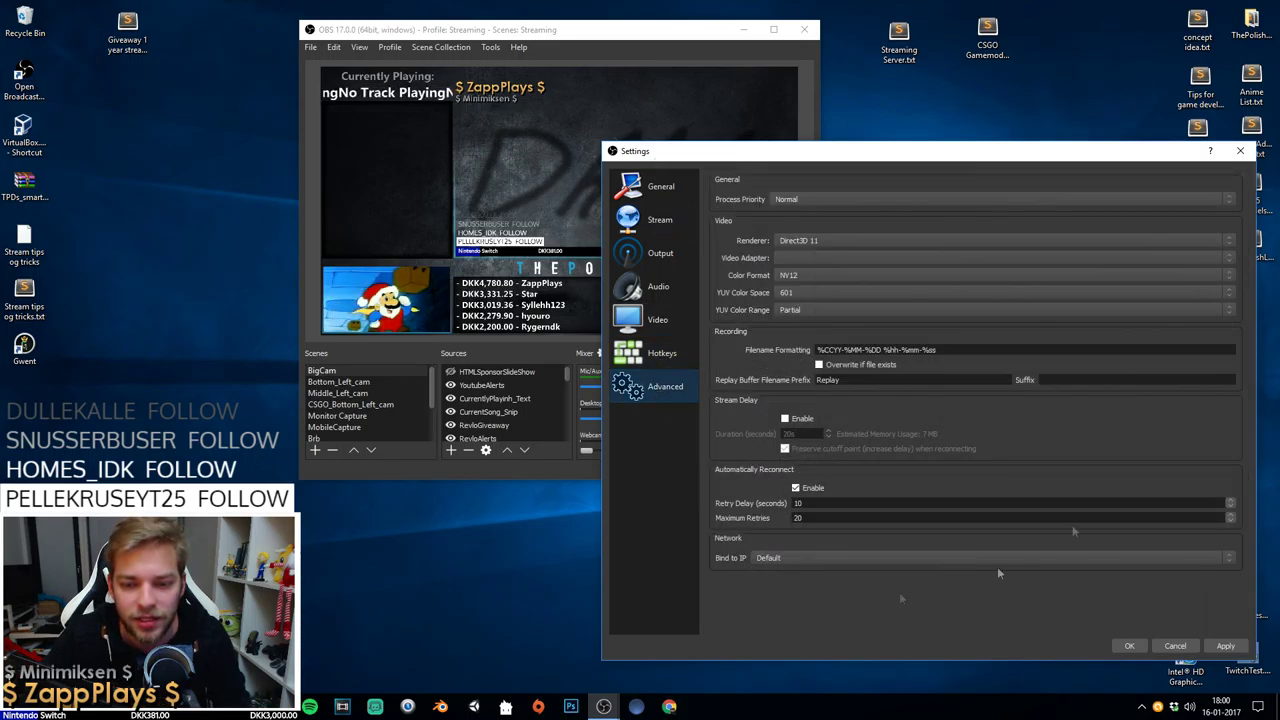
left_click(662, 358)
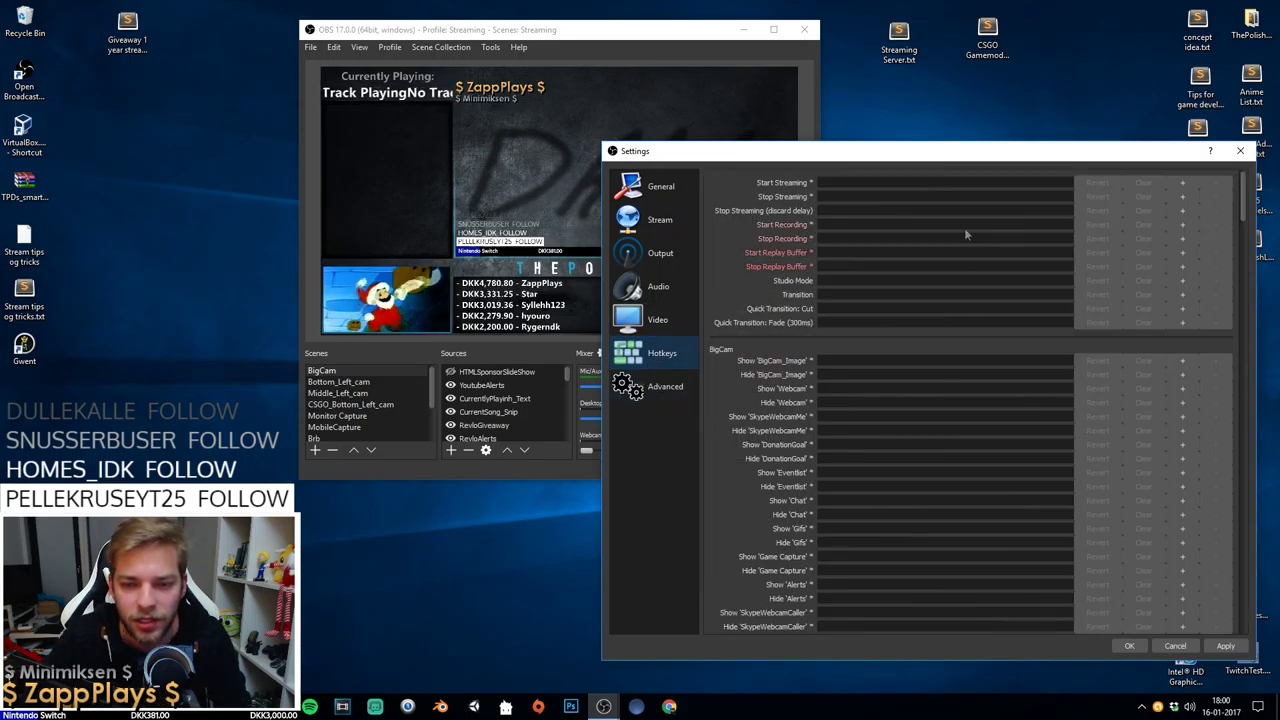
scroll(982, 293, "down", 10)
scroll(827, 533, "up", 15)
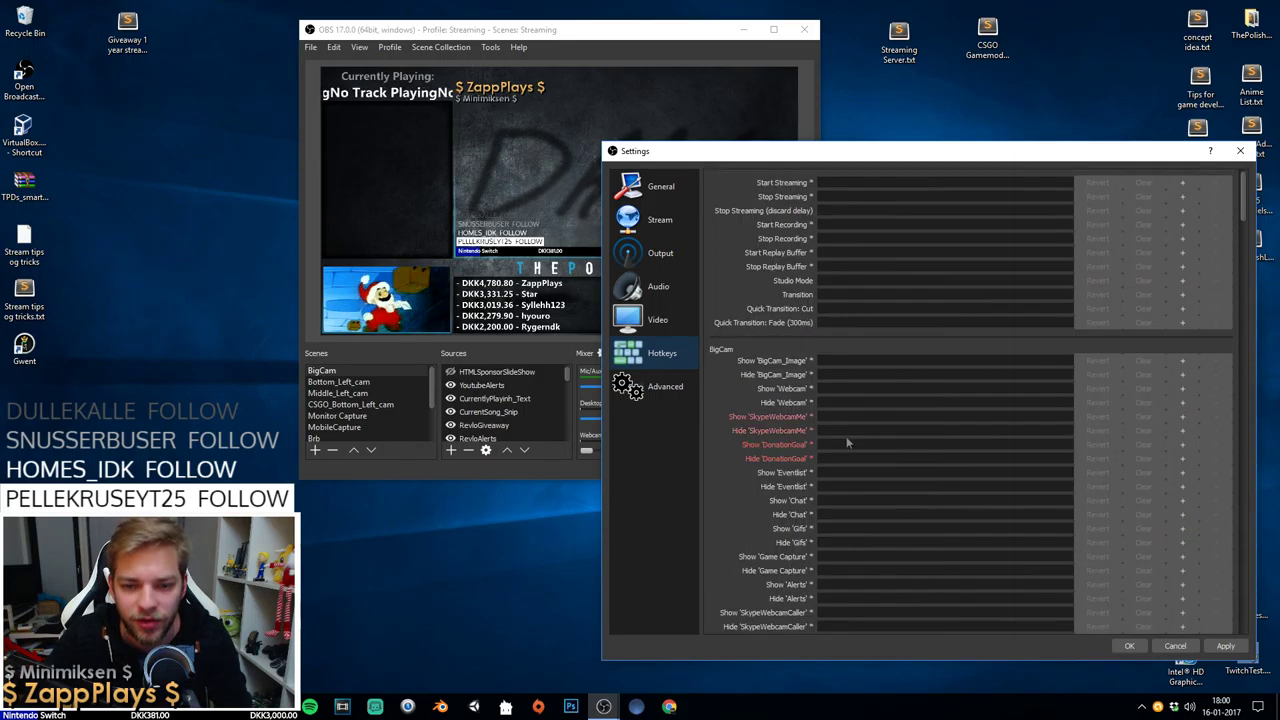
left_click(665, 388)
left_click(652, 290)
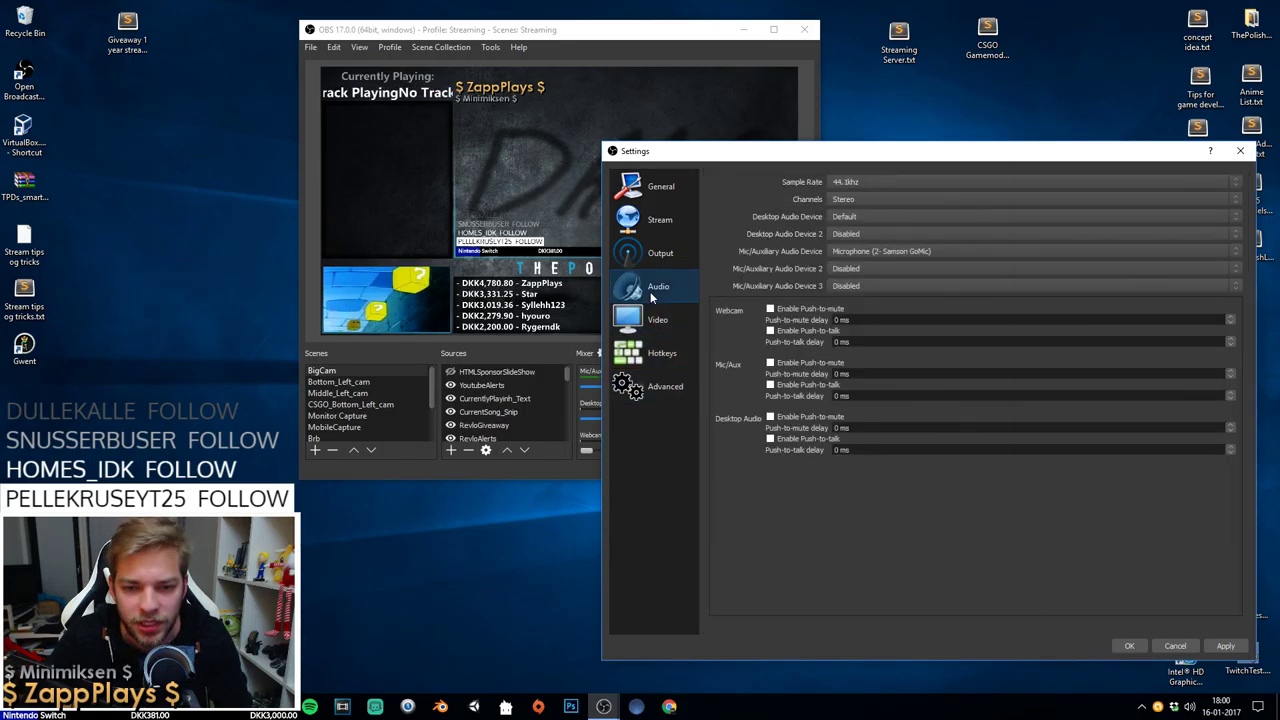
Try the baseline profile with tune (None) for the x264 streaming encoder in the output settings.
left_click(660, 255)
left_click(862, 371)
left_click(862, 370)
left_click(862, 389)
left_click(860, 398)
left_click(858, 406)
left_click(858, 402)
left_click(857, 389)
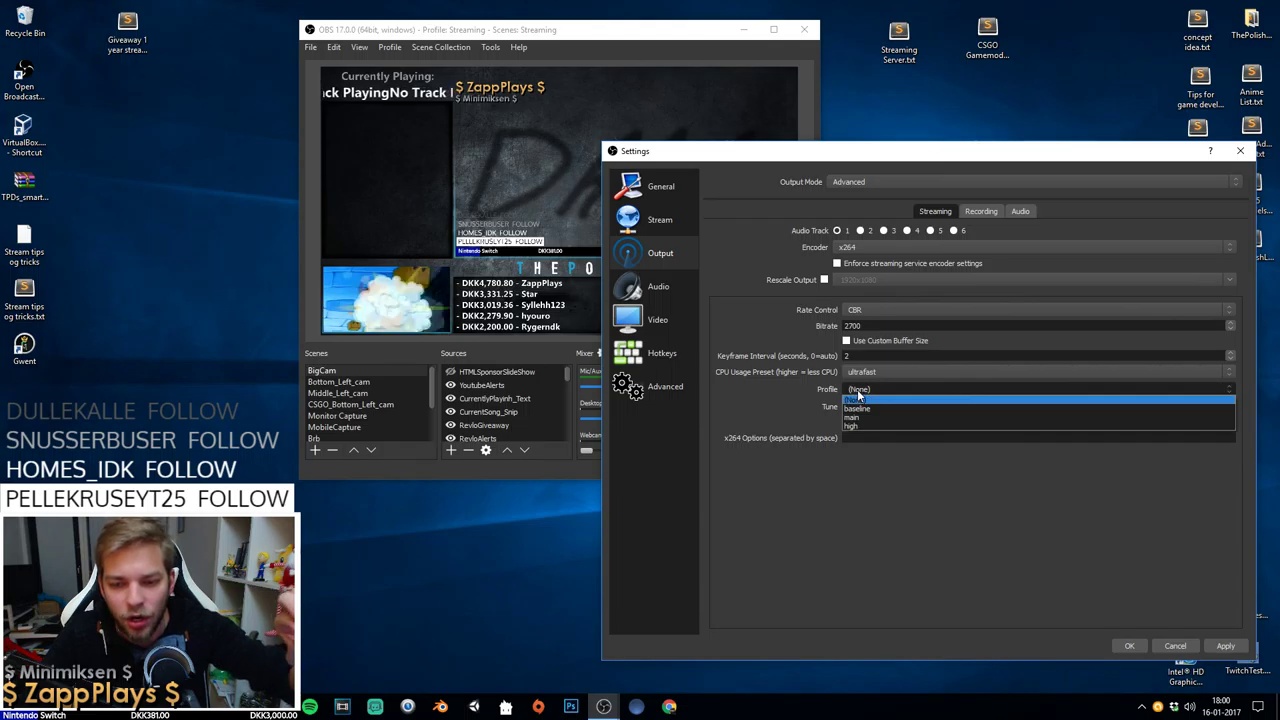
left_click(855, 403)
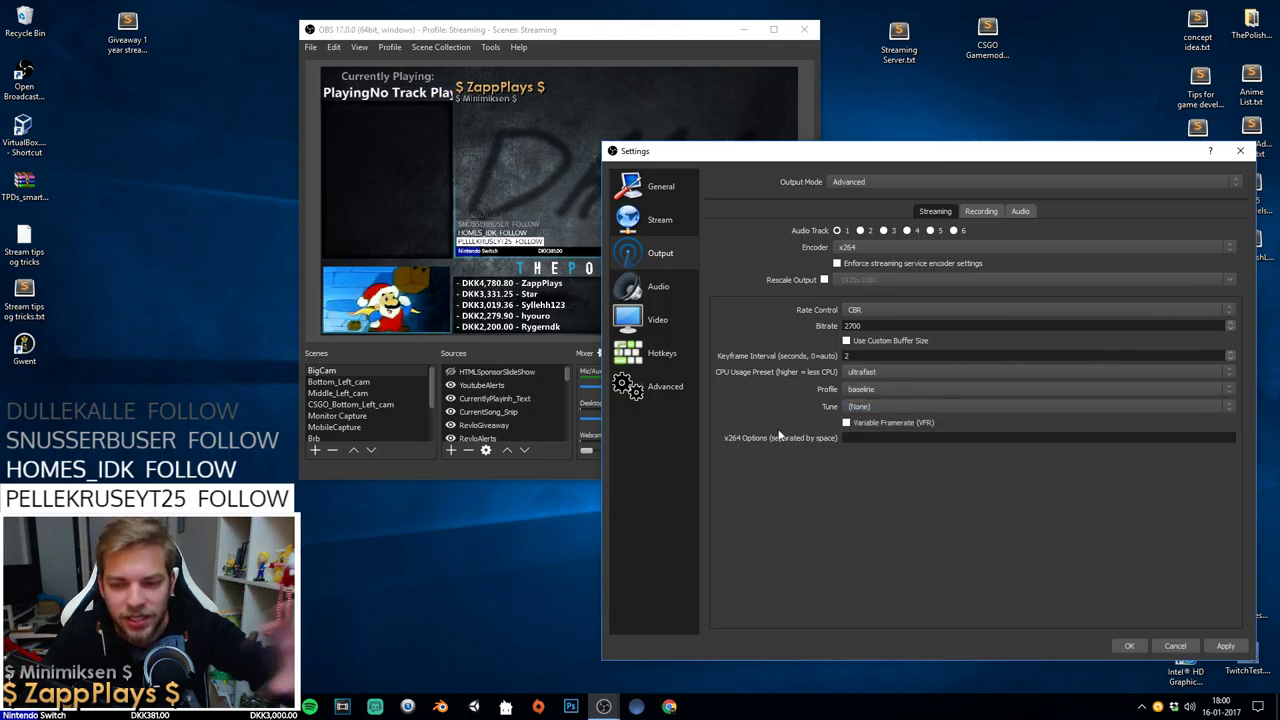
Set the streaming encoder to profile high, tune film, CPU usage preset veryfast and bitrate 3200.
left_click(869, 390)
left_click(864, 424)
left_click(860, 406)
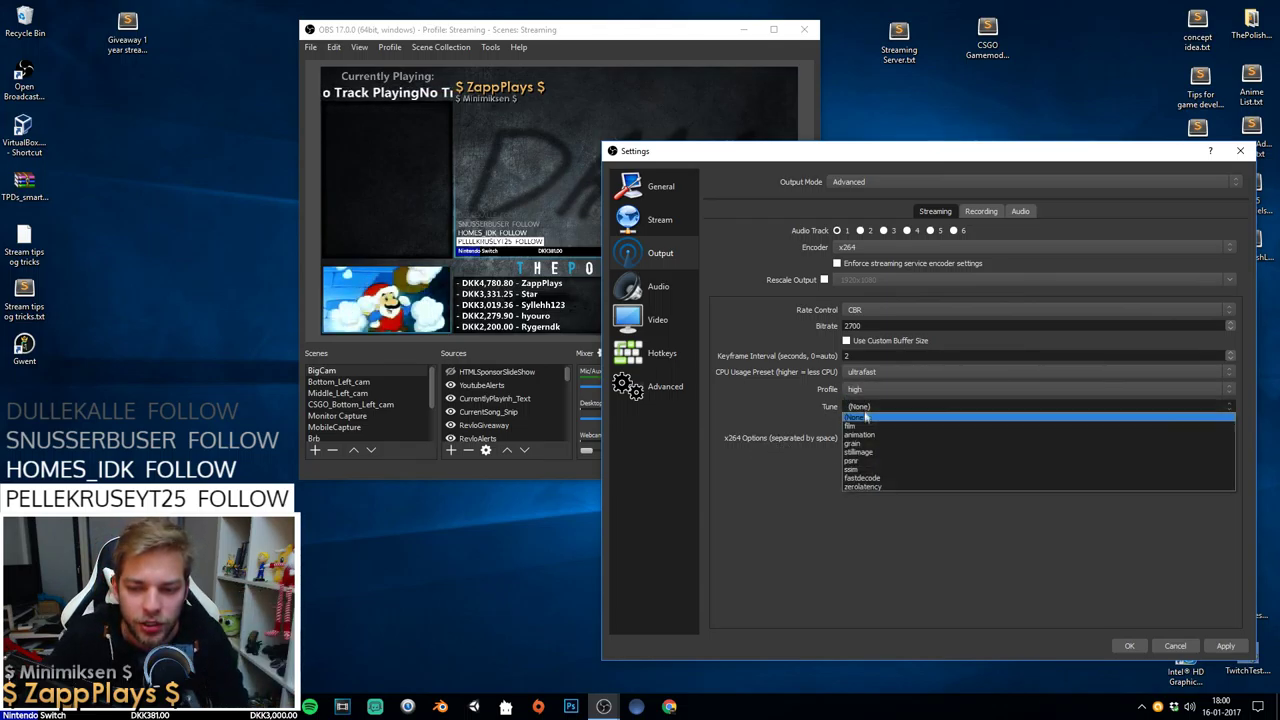
left_click(868, 412)
left_click(866, 406)
left_click(876, 373)
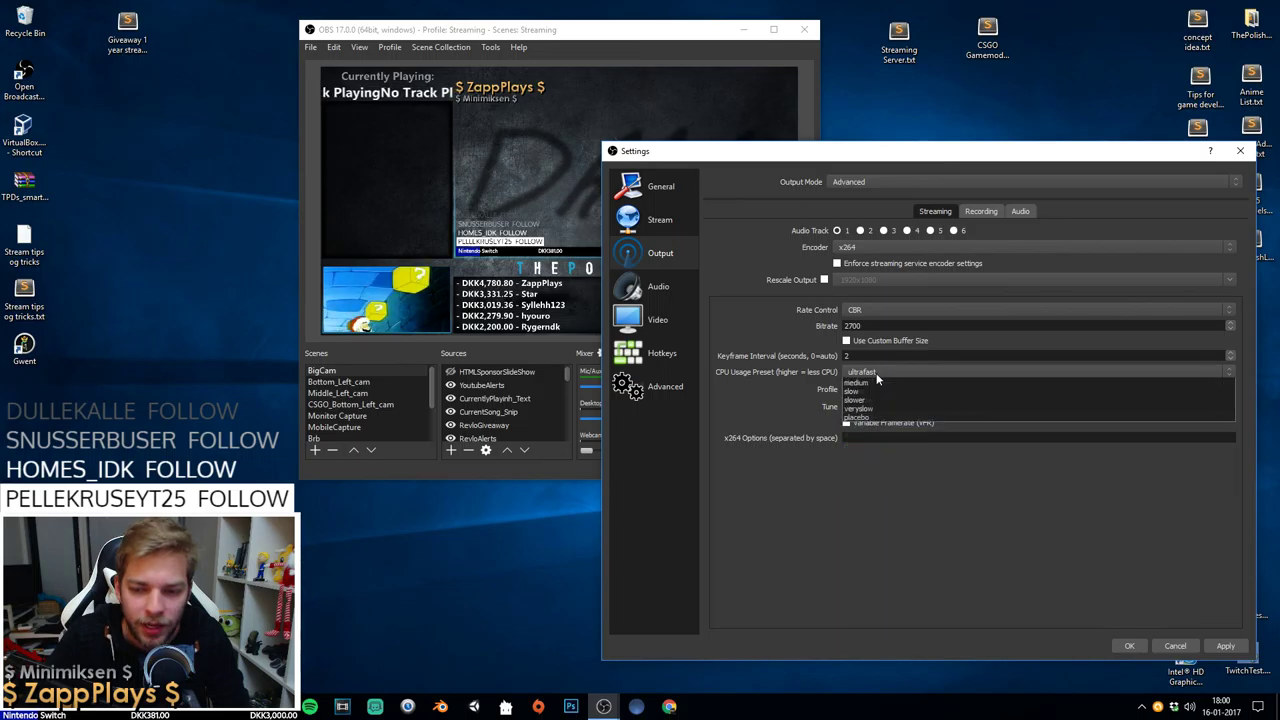
left_click(860, 400)
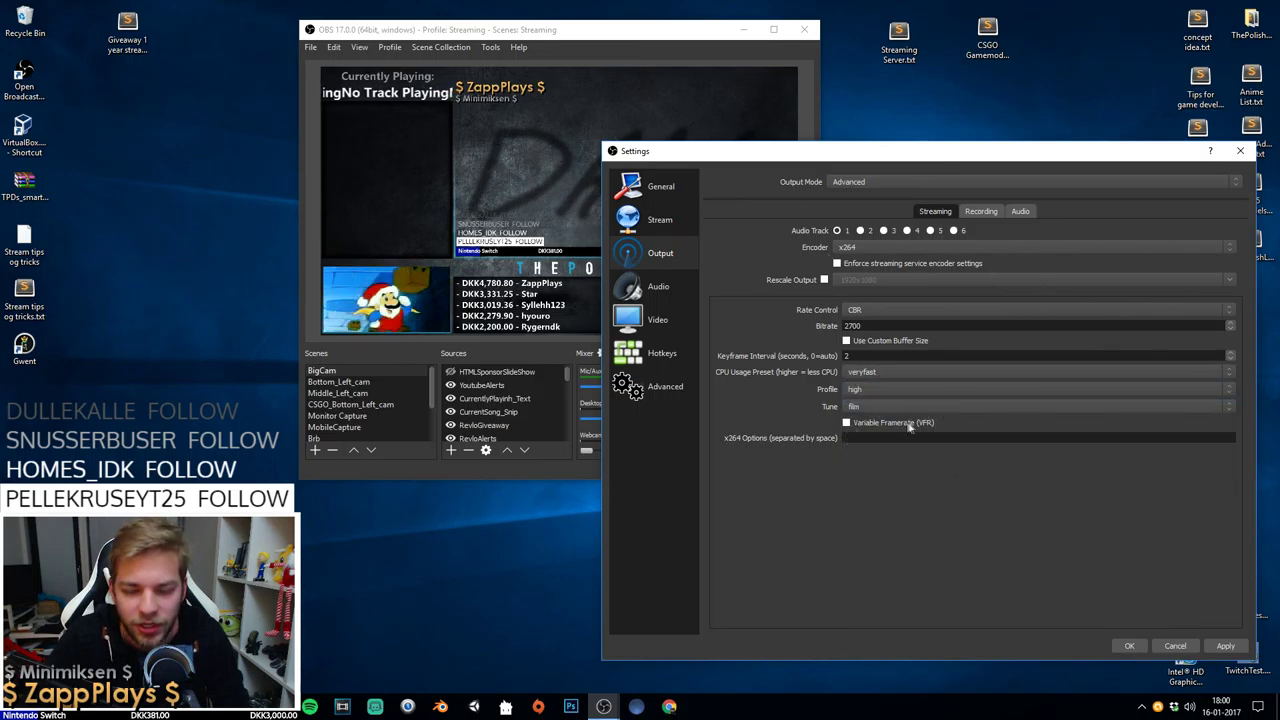
type("3200")
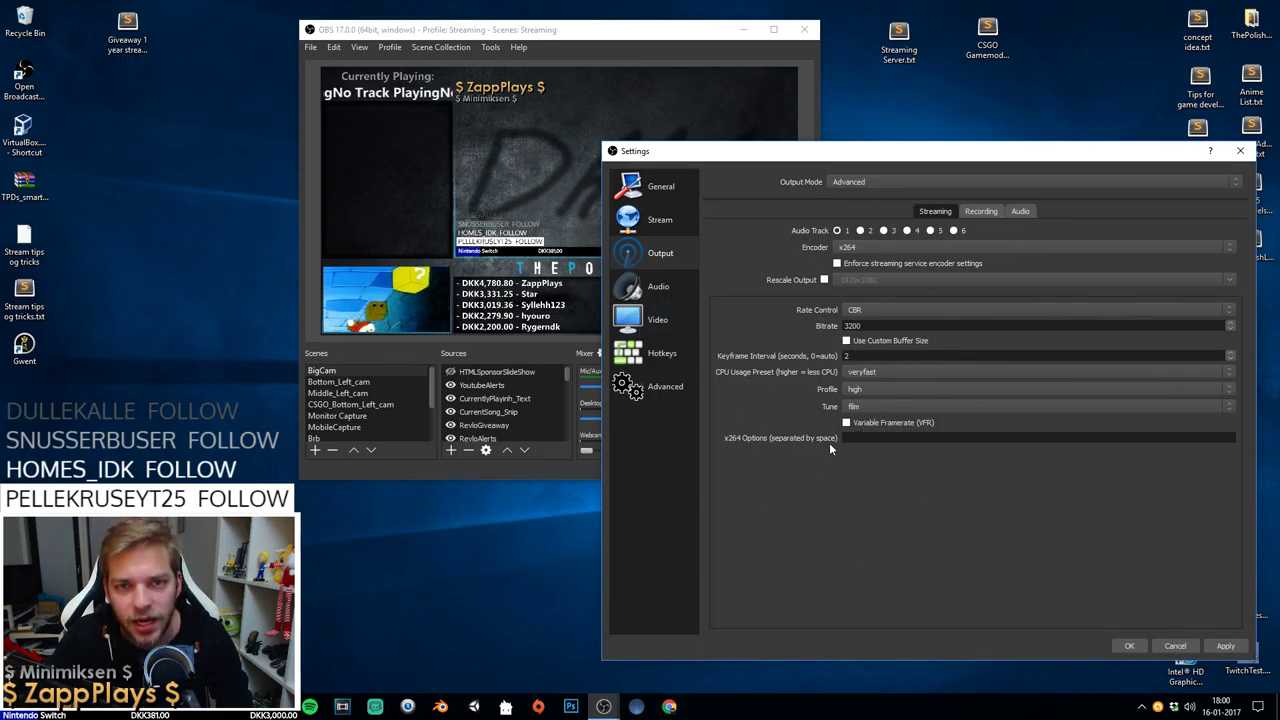
Set the CPU usage preset to ultrafast, the profile to baseline and the tune to (None), and save the settings.
left_click(869, 373)
left_click(858, 382)
left_click(862, 389)
left_click(858, 407)
left_click(864, 406)
left_click(857, 417)
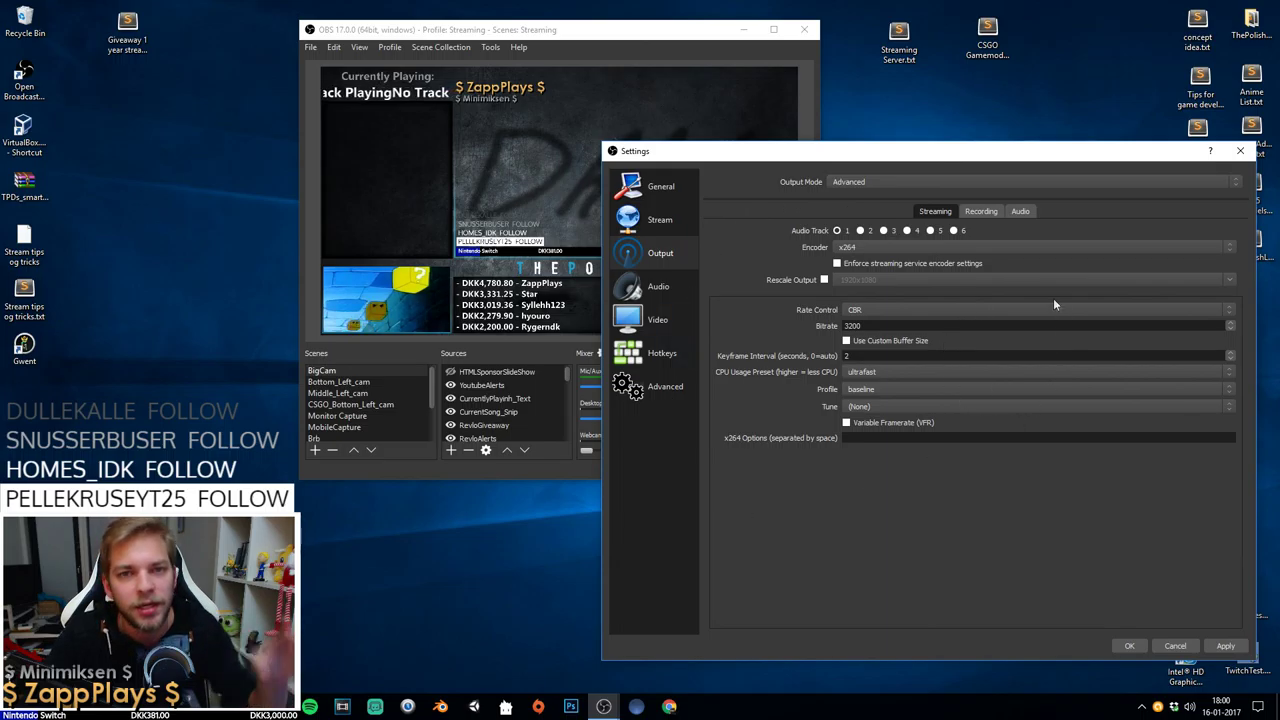
left_click(1135, 647)
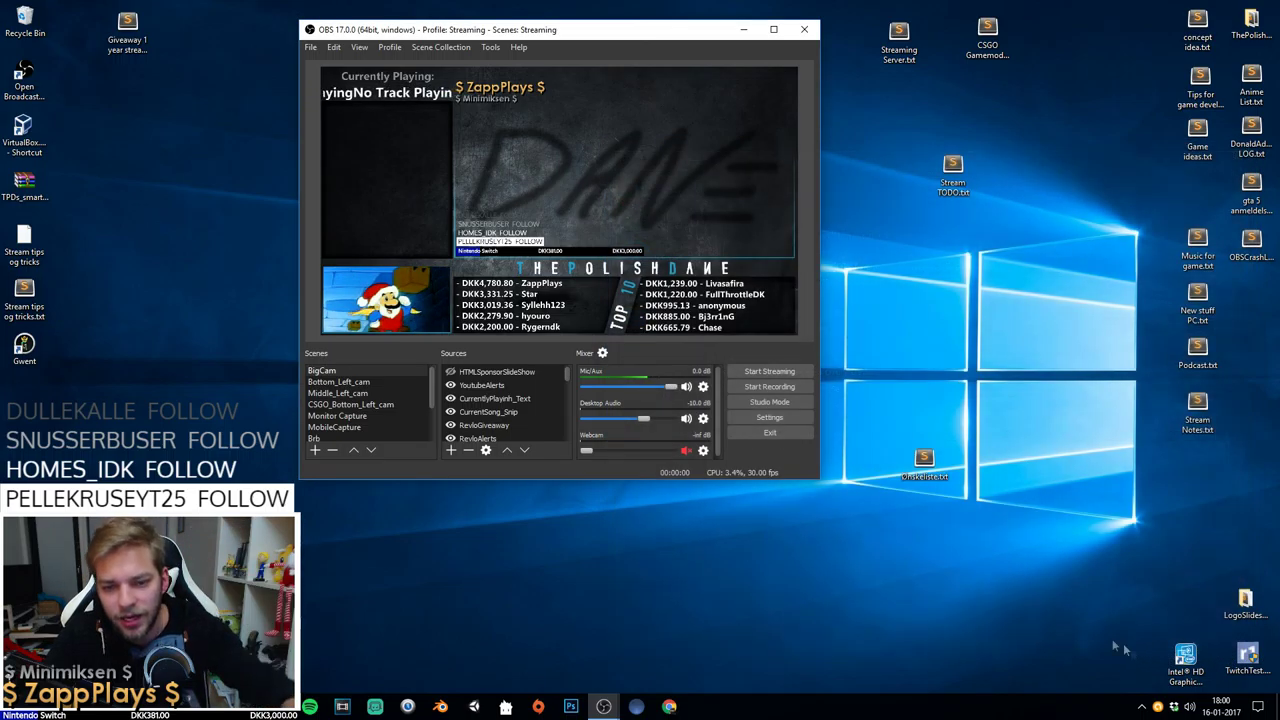